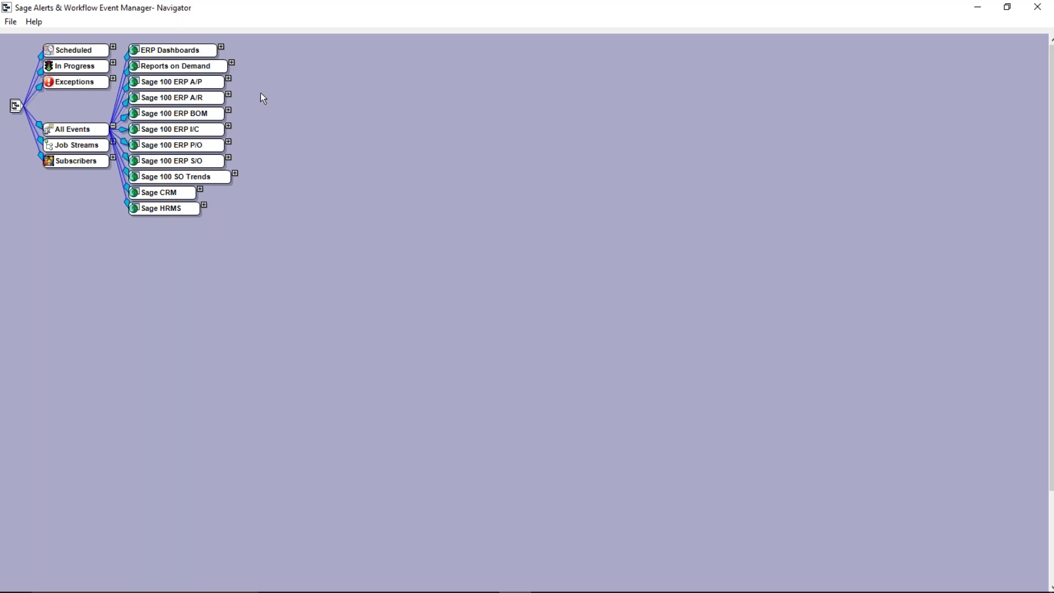
# - Look through the query definitions available for Sage 100 ERP A/R in the event tree
pyautogui.click(229, 95)
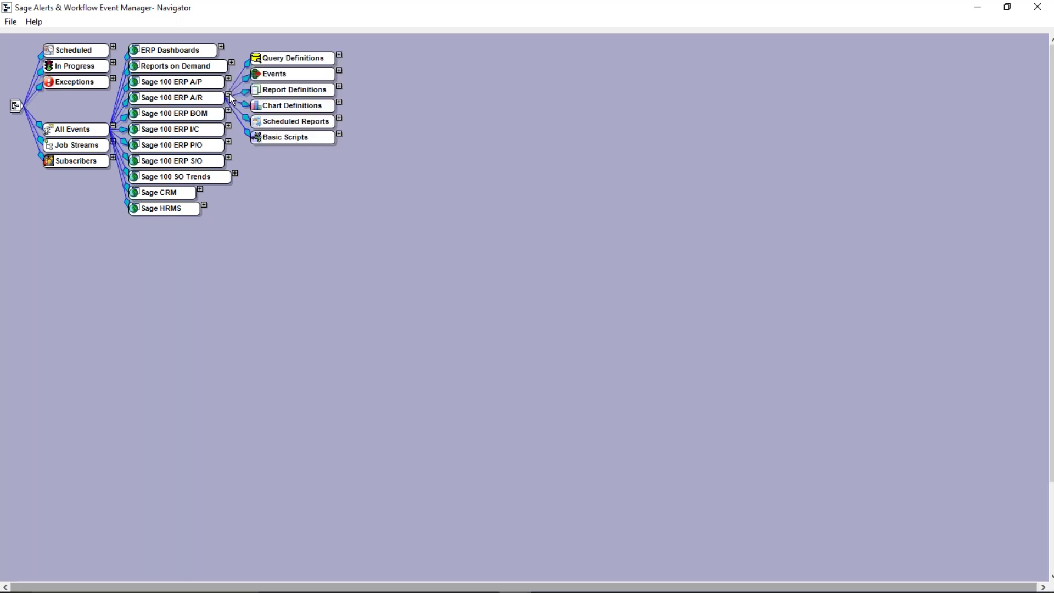
pyautogui.click(340, 56)
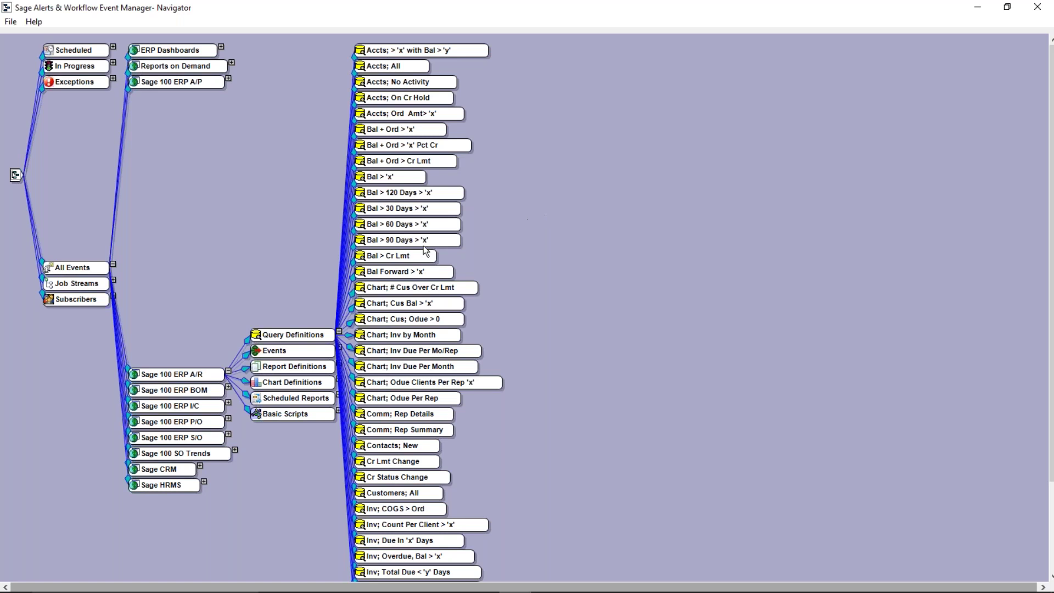
pyautogui.click(339, 332)
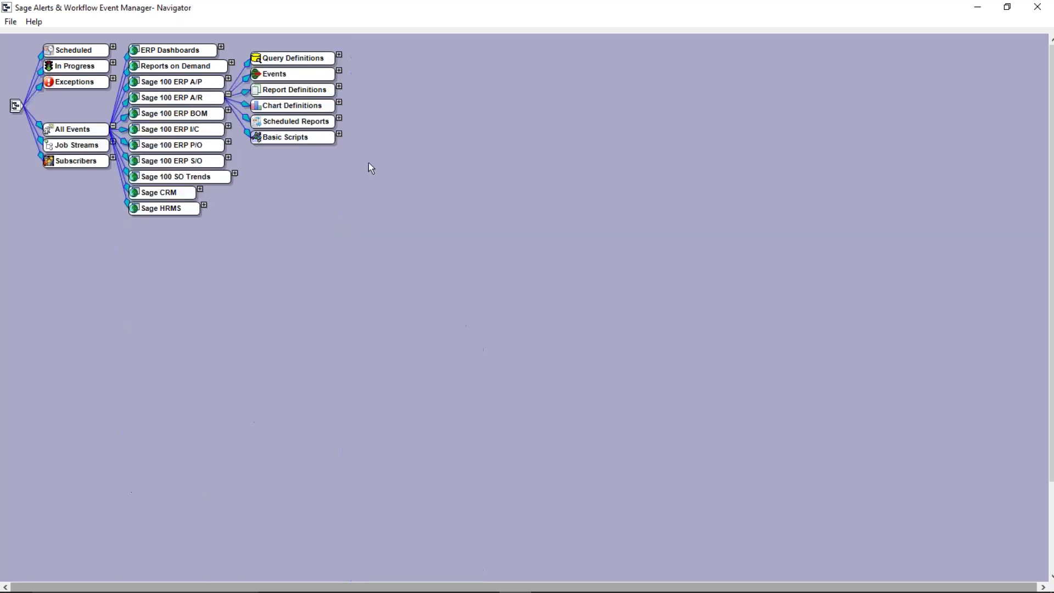
# - Show the Sage 100 ERP A/R events and expand the Inv; Overdue event down to its query's trigger parameter
pyautogui.click(339, 71)
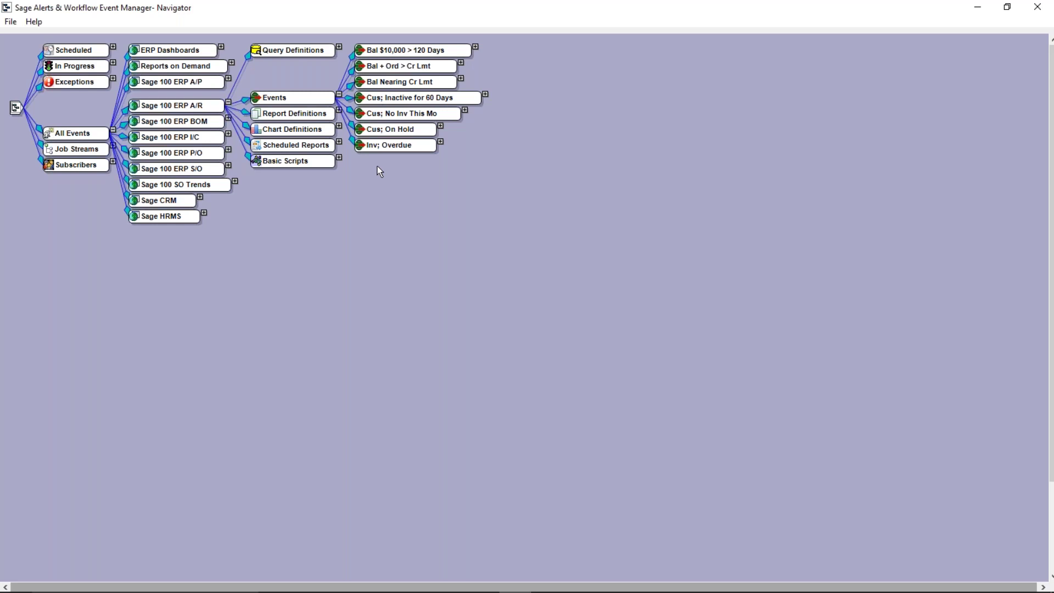
pyautogui.click(440, 141)
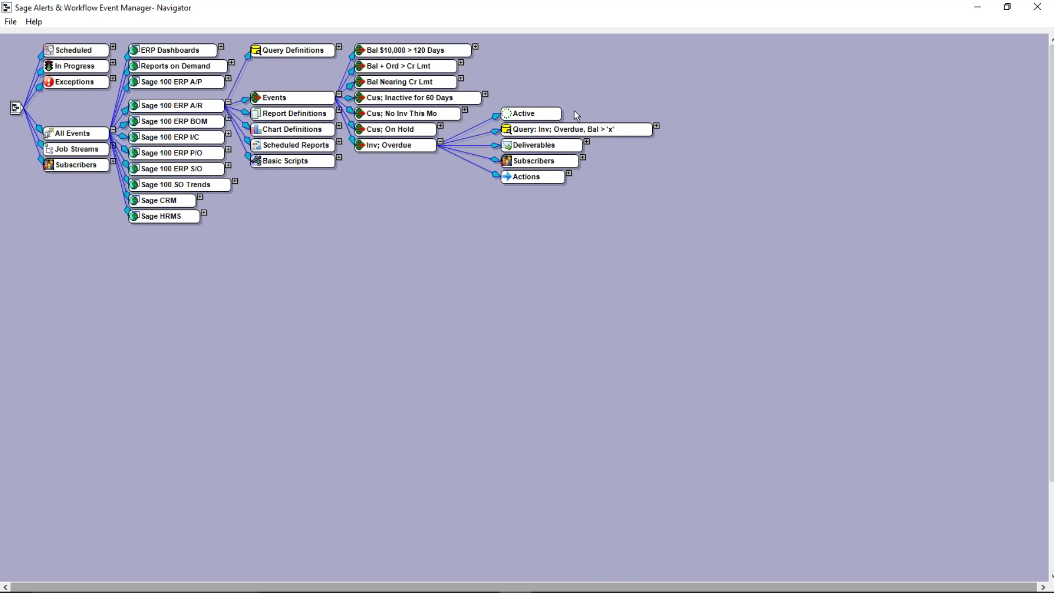
pyautogui.moveTo(550, 117)
pyautogui.moveTo(555, 115)
pyautogui.click(657, 126)
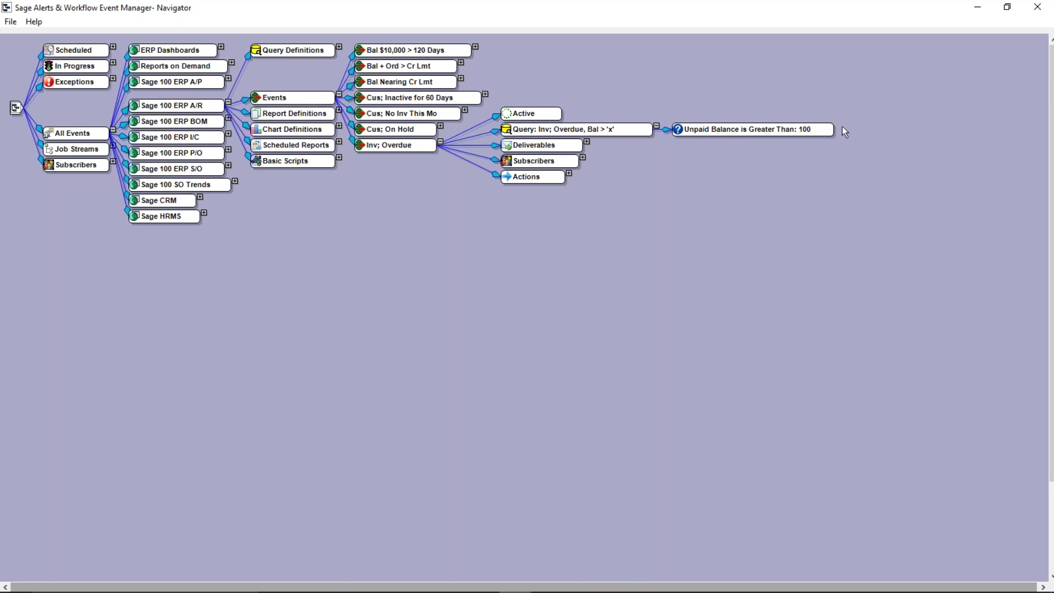
# - Try editing the answer to "Unpaid Balance is Greater Than" in the Inv; Overdue event's trigger parameters
pyautogui.rightClick(802, 131)
pyautogui.click(824, 146)
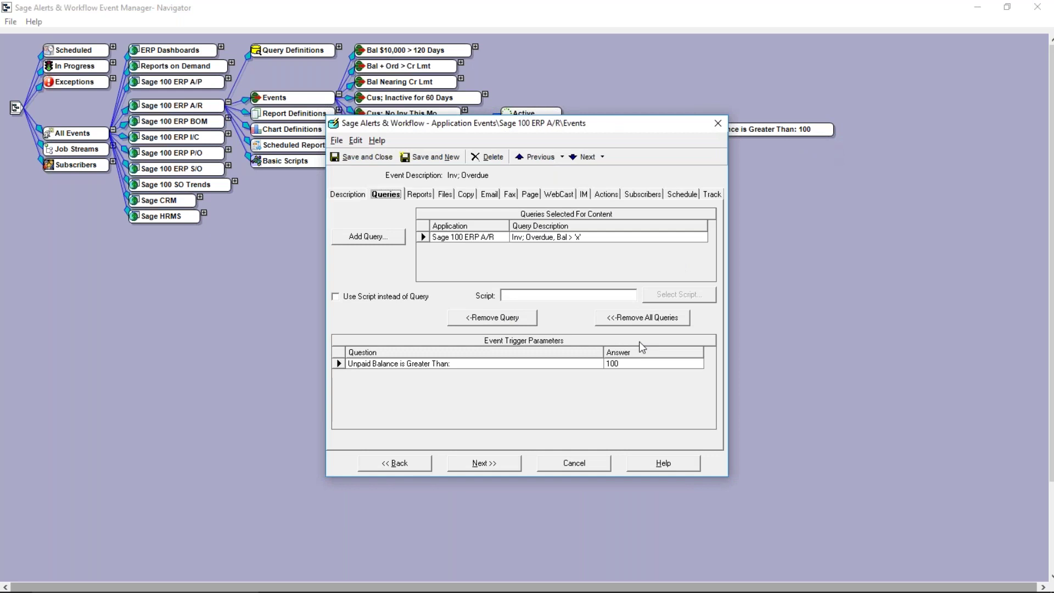
pyautogui.click(636, 362)
pyautogui.write('0')
pyautogui.click(588, 464)
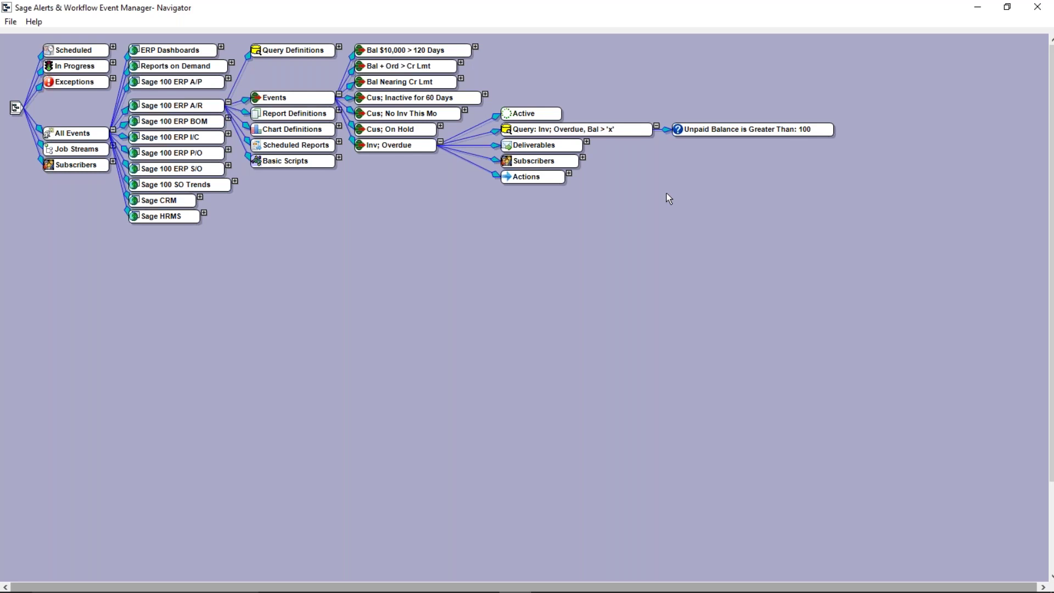
# - Open the Inv; Overdue, Bal > 'x' query for editing and review its selected tables, highlighting AR_OpenInvoice
pyautogui.click(657, 126)
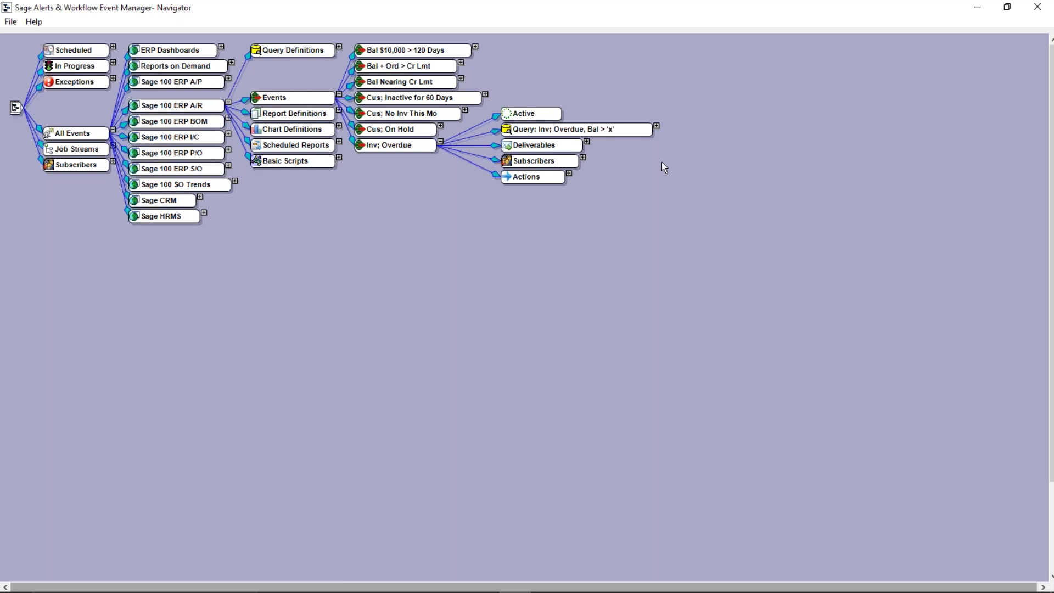
pyautogui.rightClick(642, 129)
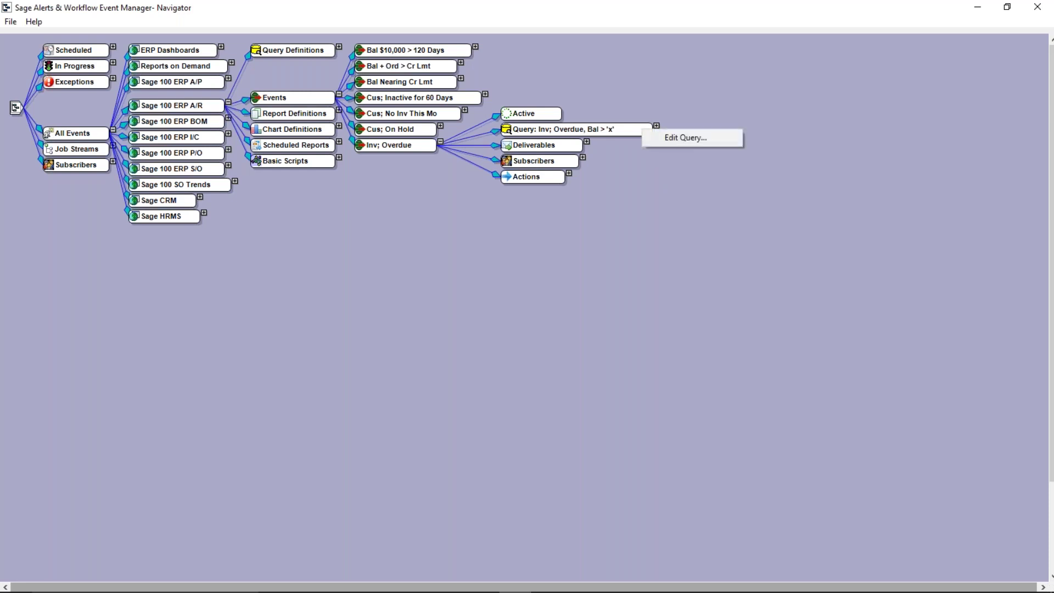
pyautogui.click(663, 137)
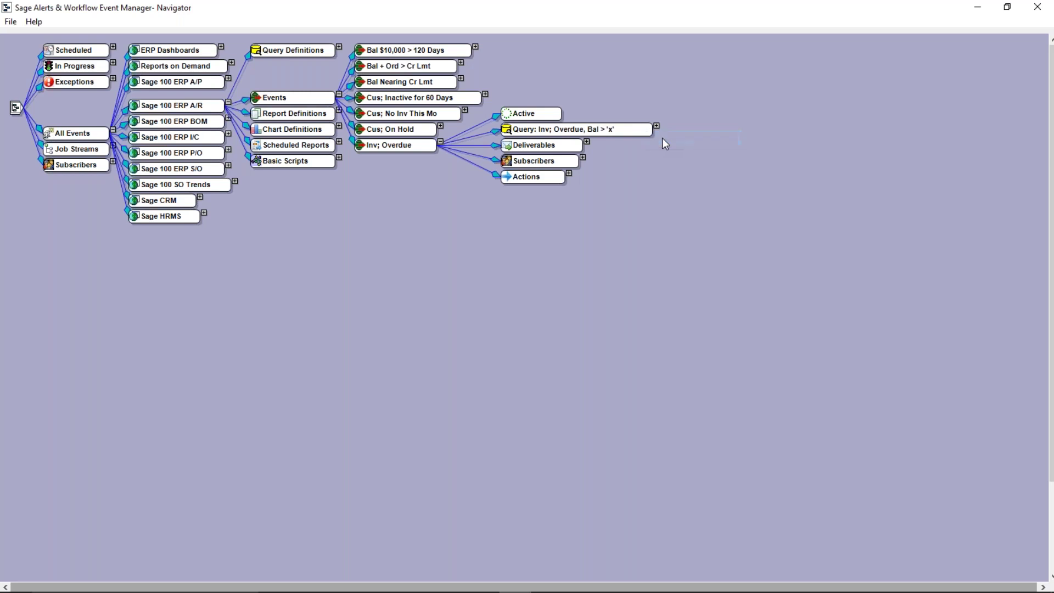
pyautogui.moveTo(664, 131); pyautogui.dragTo(696, 156)
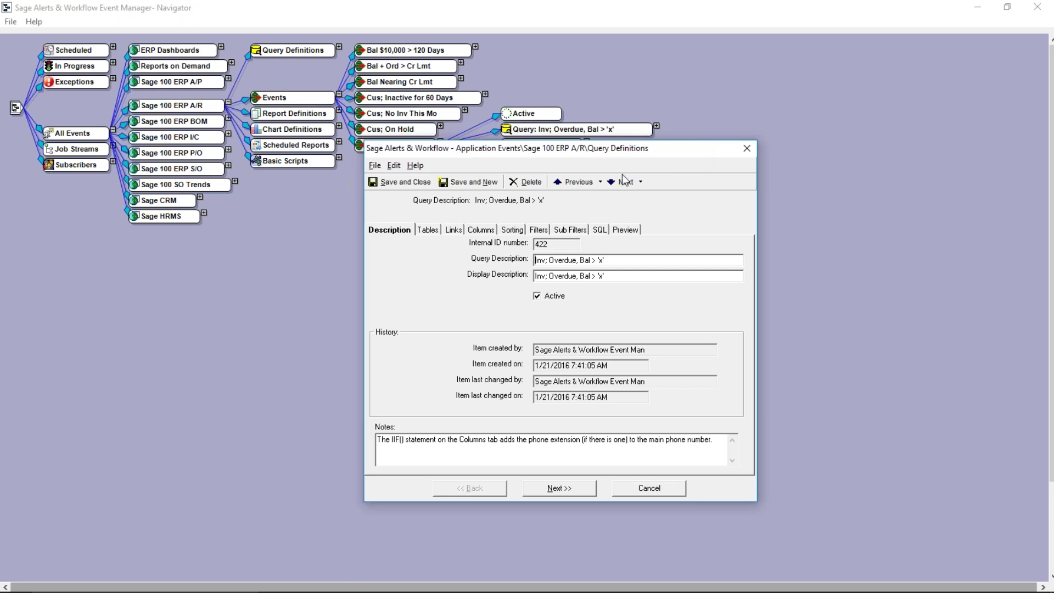
pyautogui.click(427, 230)
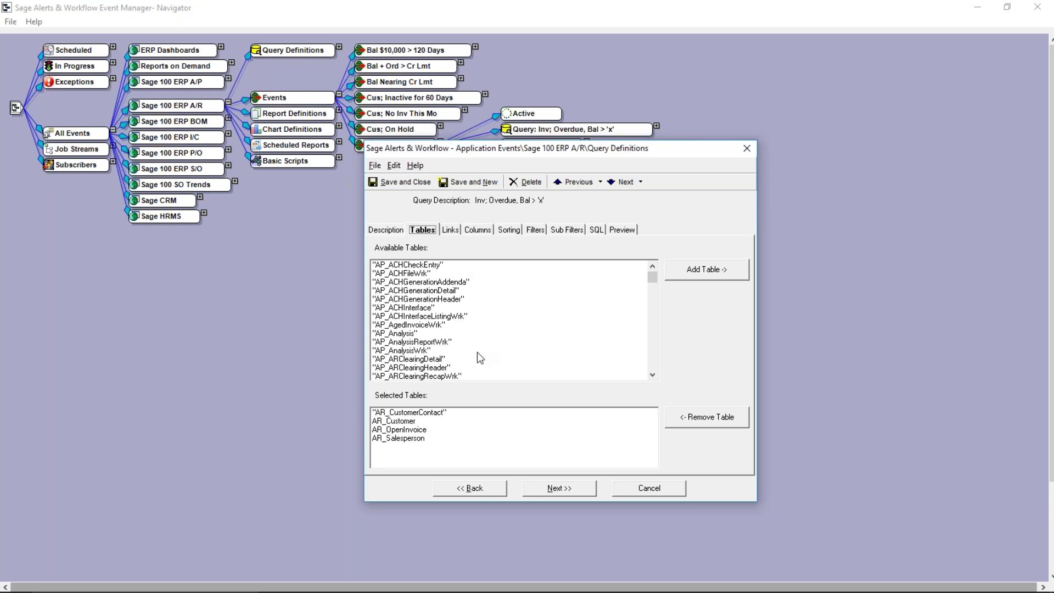
pyautogui.click(437, 430)
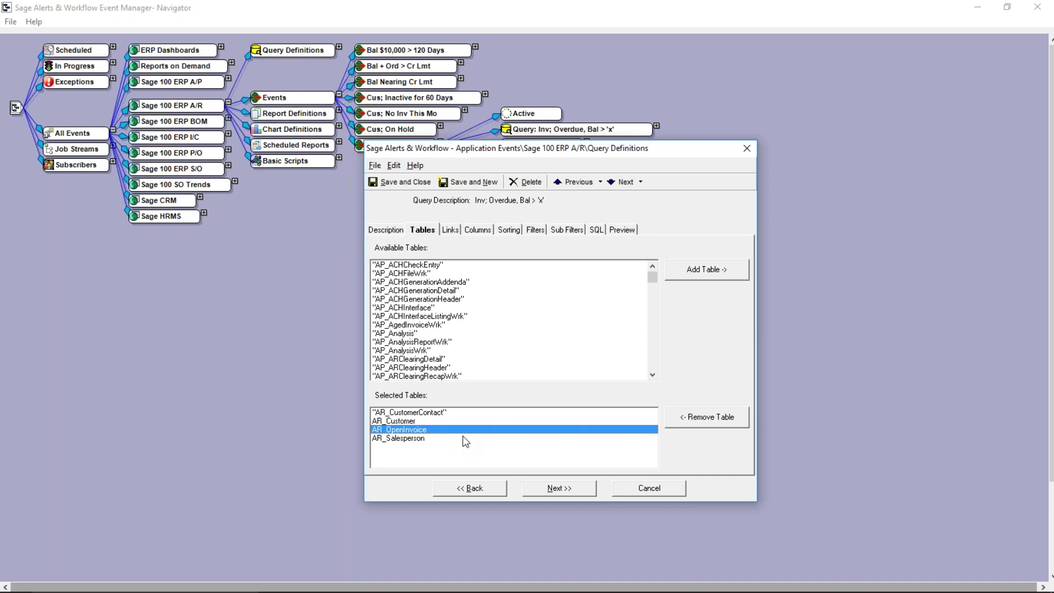
# - Review the query's selected columns, including InvoiceNo, InvoiceDate, InvoiceDueDate and Balance, and the column type setting of Balance
pyautogui.click(477, 230)
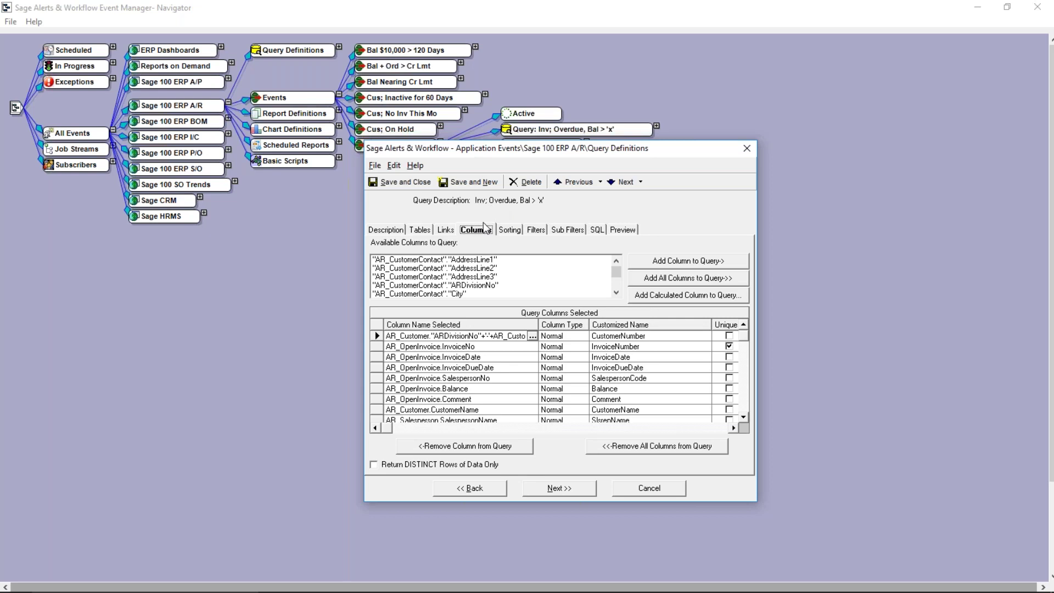
pyautogui.click(377, 346)
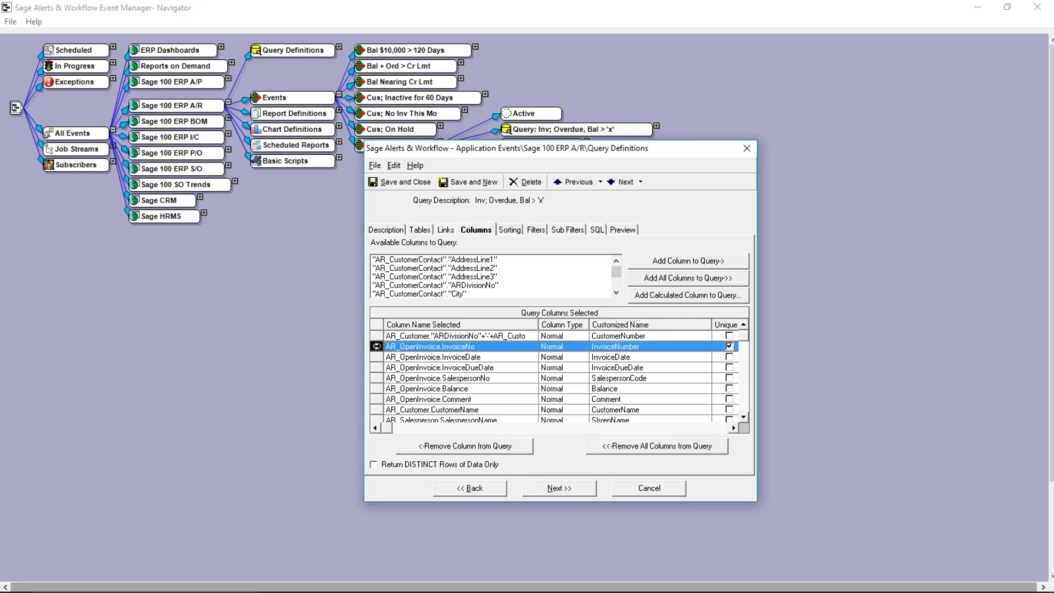
pyautogui.click(375, 357)
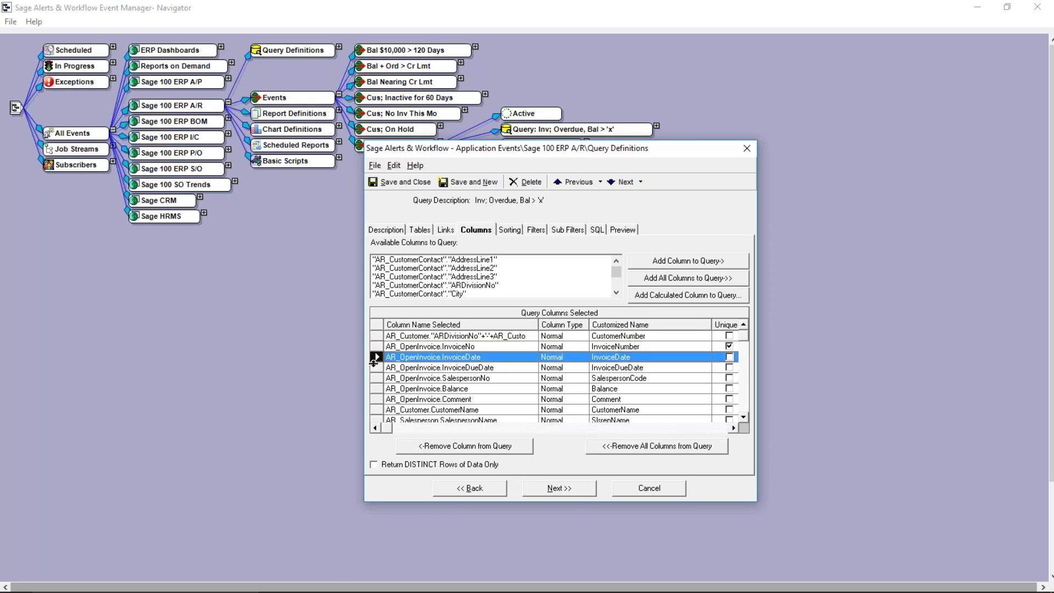
pyautogui.click(375, 367)
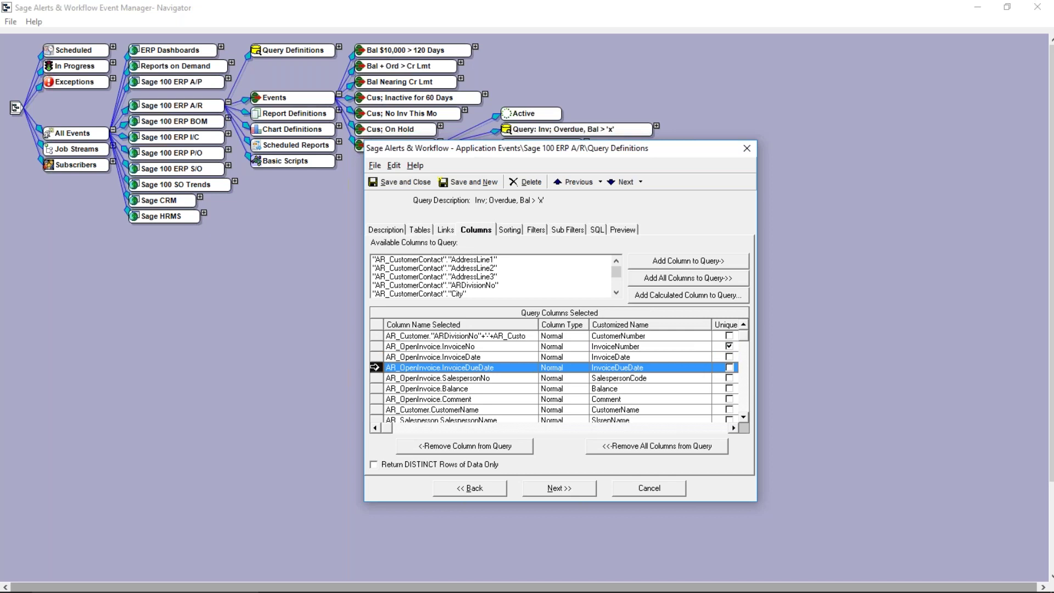
pyautogui.click(376, 388)
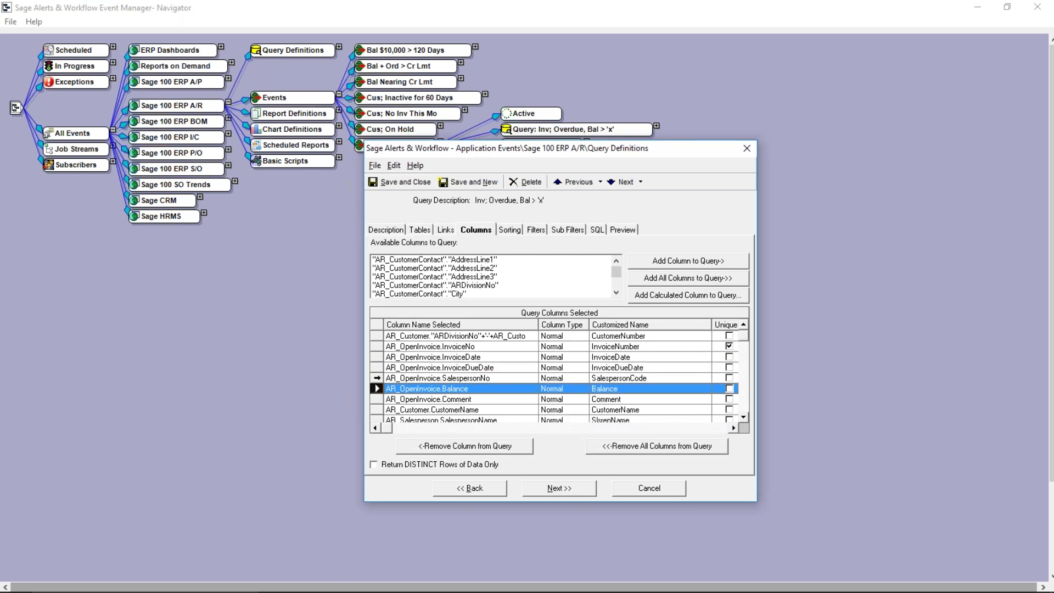
pyautogui.click(573, 388)
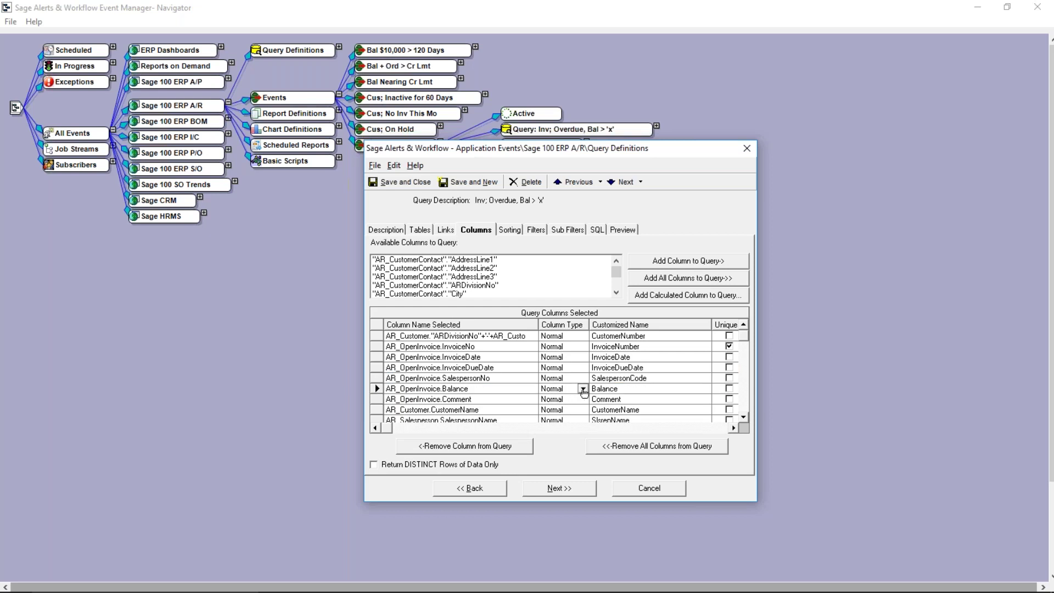
pyautogui.click(584, 389)
# - Examine the query's AR_OpenInvoice.Balance filter, widening the column name field and checking the condition choices, operators and compare value
pyautogui.click(535, 231)
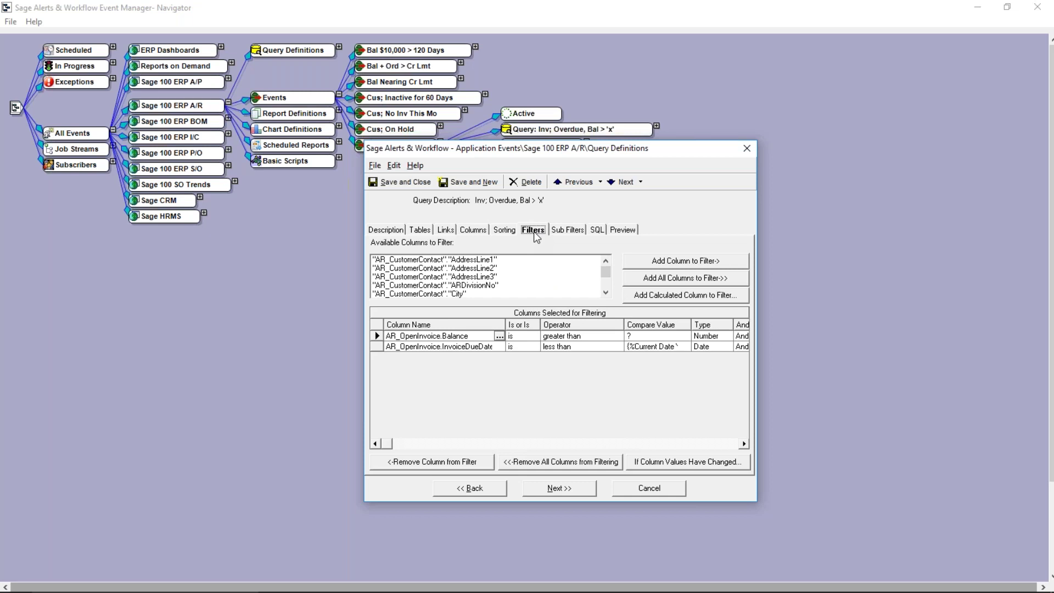
pyautogui.moveTo(503, 321); pyautogui.dragTo(384, 337)
pyautogui.click(479, 336)
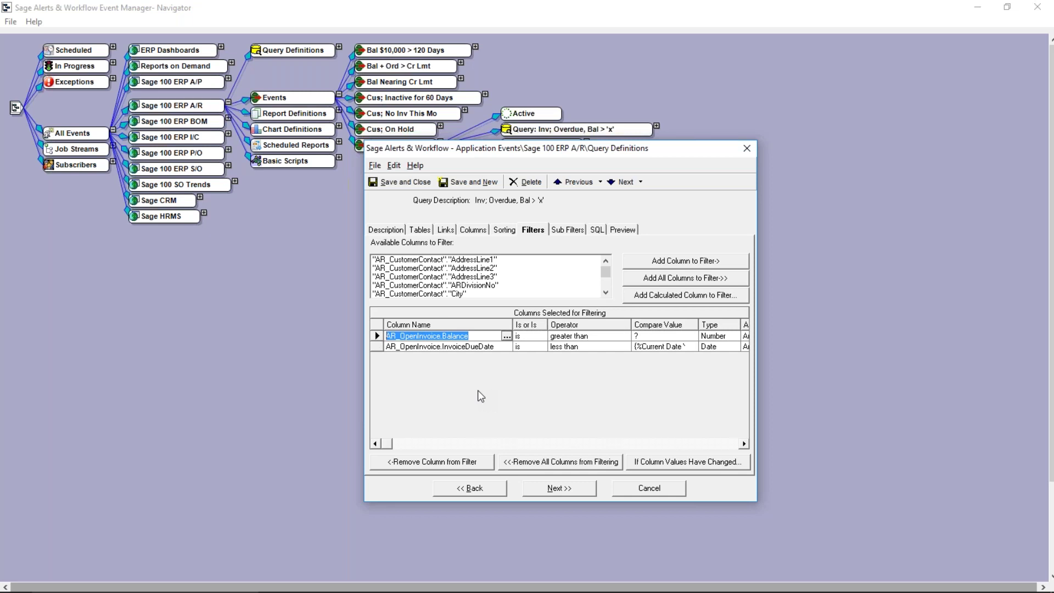
pyautogui.click(542, 337)
pyautogui.click(543, 337)
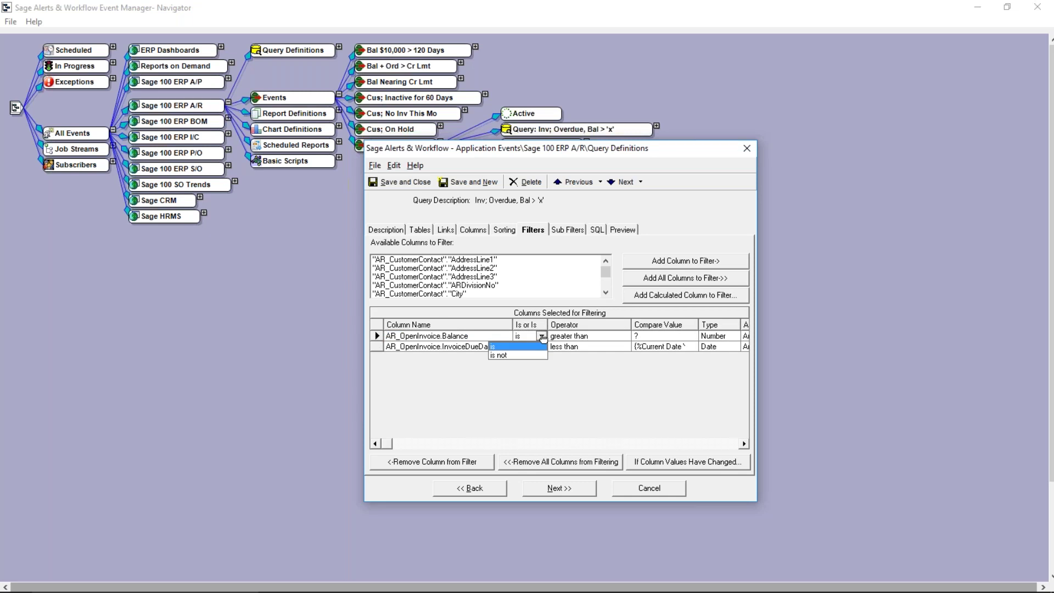
pyautogui.click(542, 337)
pyautogui.click(626, 337)
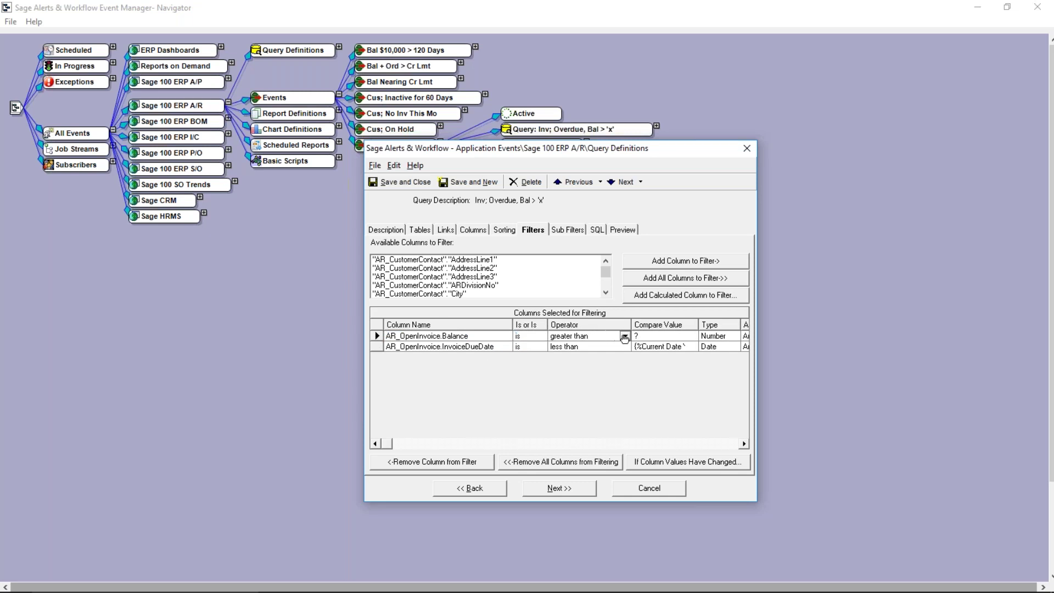
pyautogui.click(626, 337)
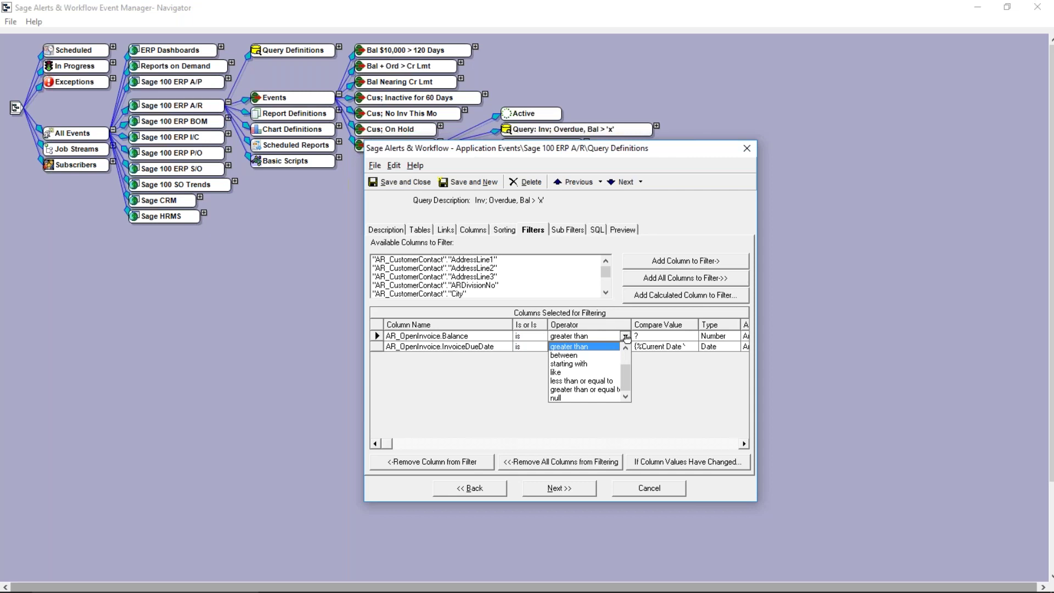
pyautogui.scroll(1, 630, 374)
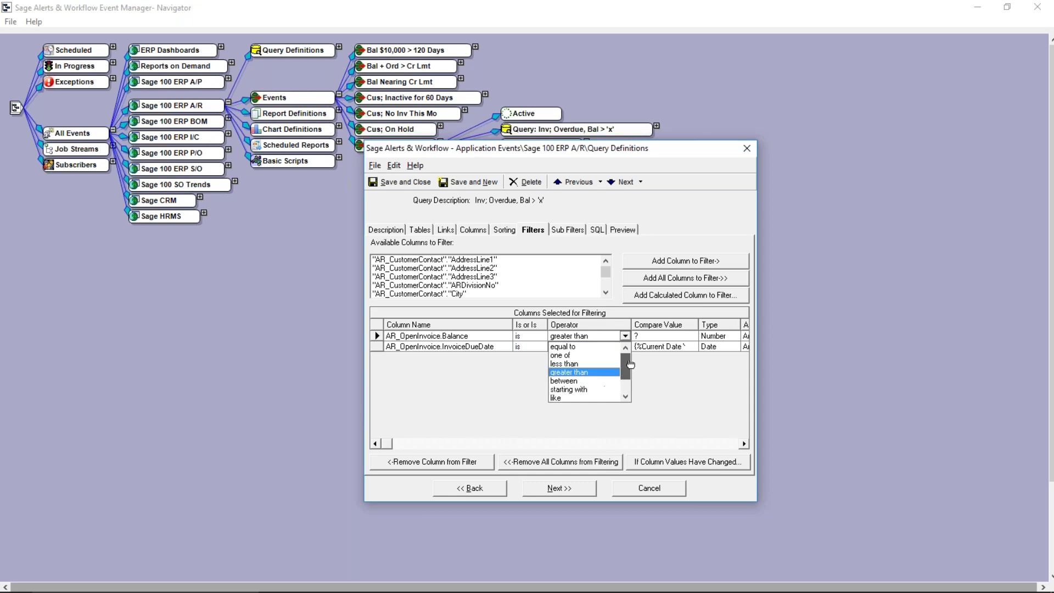
pyautogui.press('Return')
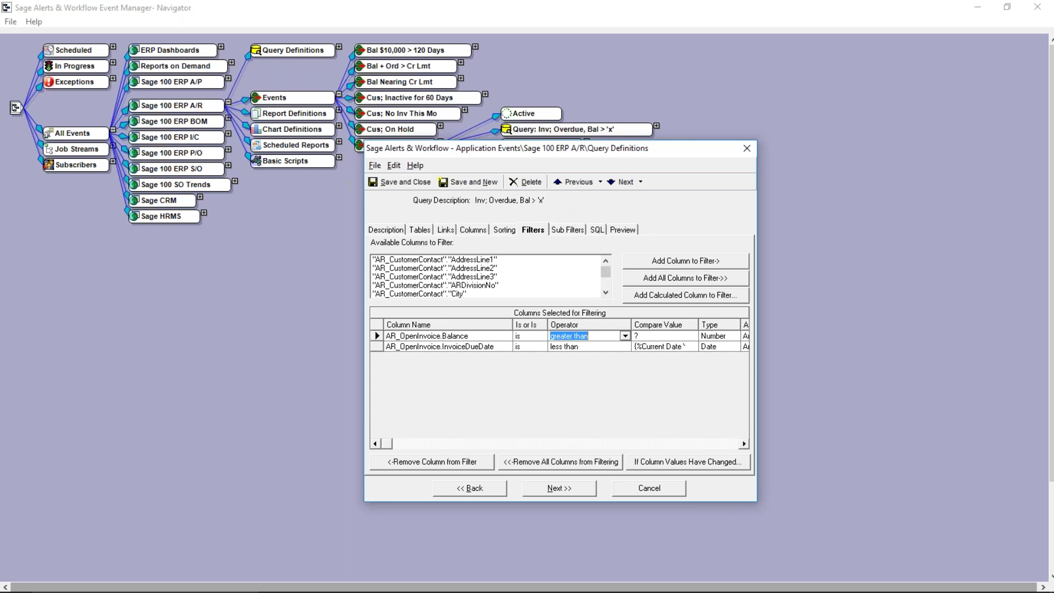
pyautogui.click(645, 336)
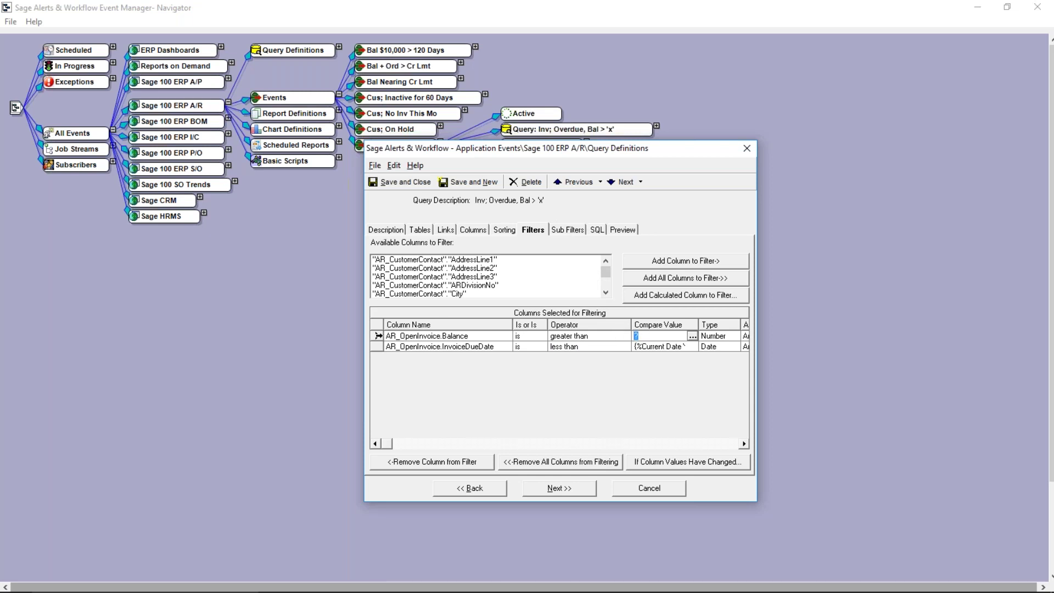
pyautogui.click(378, 336)
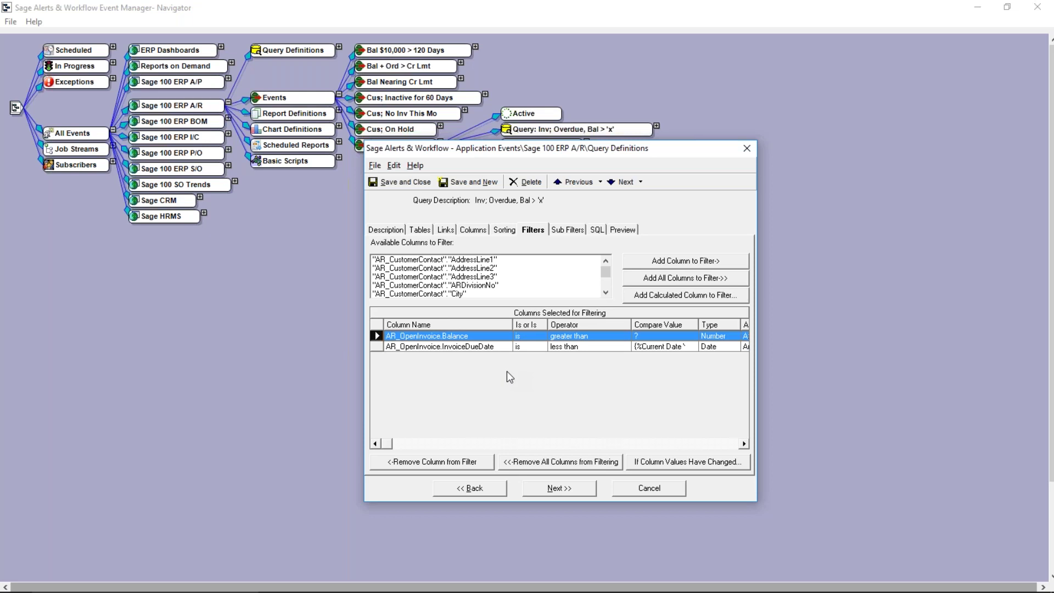
# - Examine the query's AR_OpenInvoice.InvoiceDueDate filter row
pyautogui.click(376, 347)
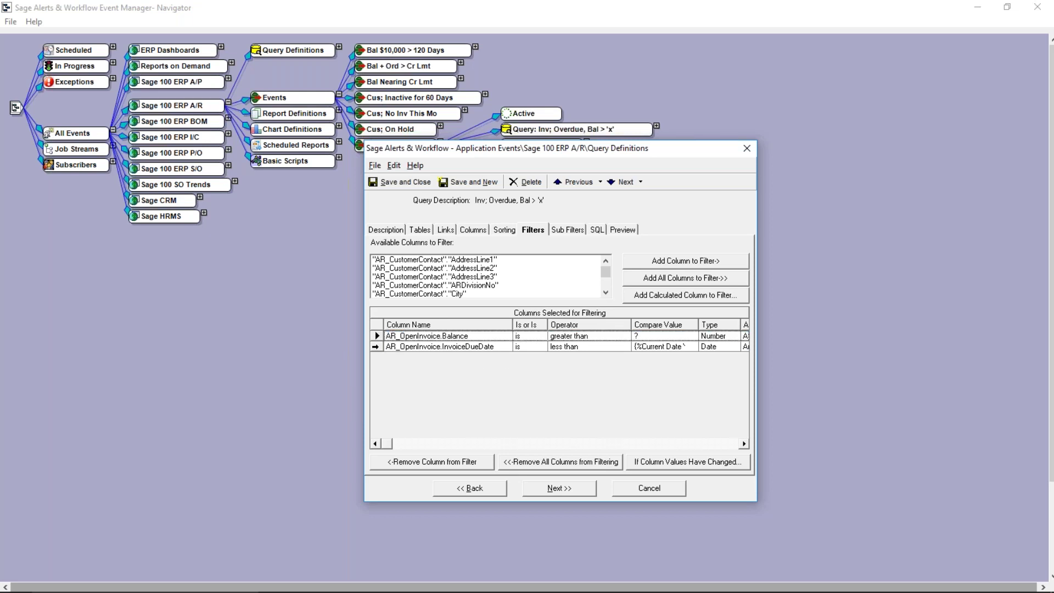
pyautogui.click(376, 346)
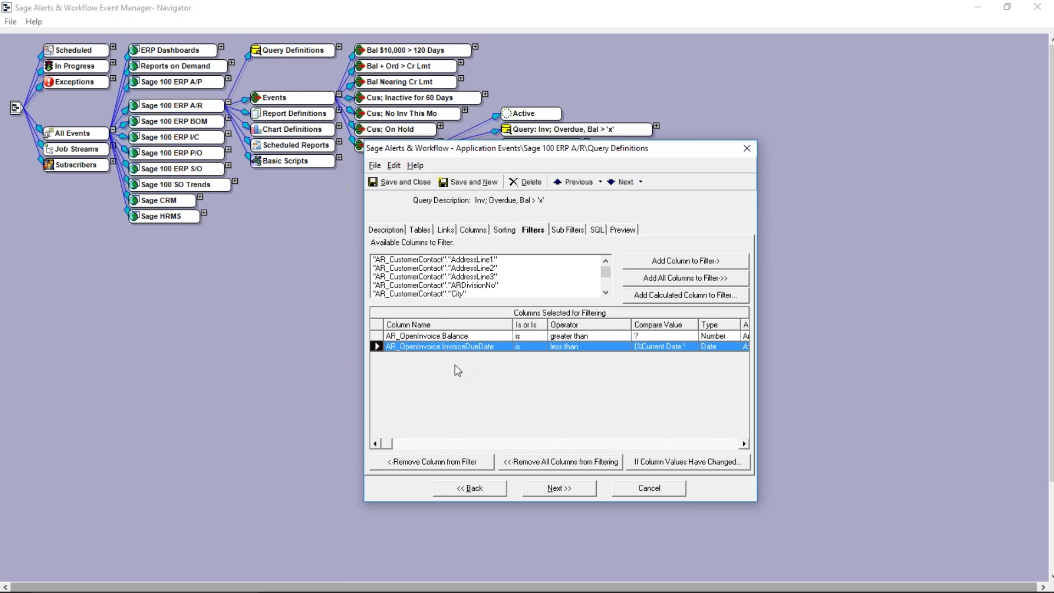
pyautogui.click(509, 350)
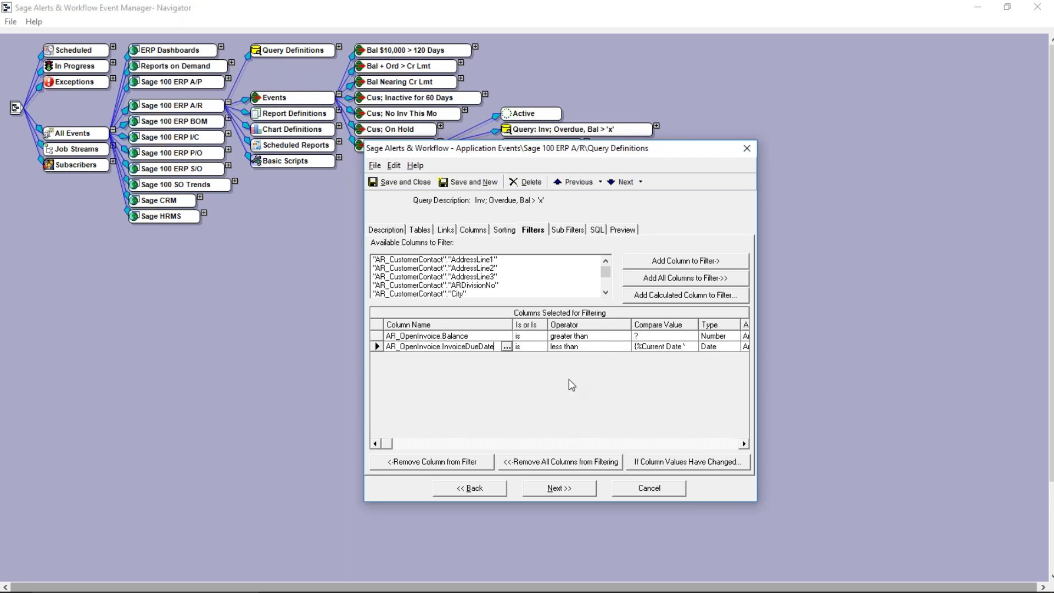
# - Try adding AR_OpenInvoice.InvoiceDueDate to the columns checked for changed values, and discard the selection
pyautogui.click(658, 464)
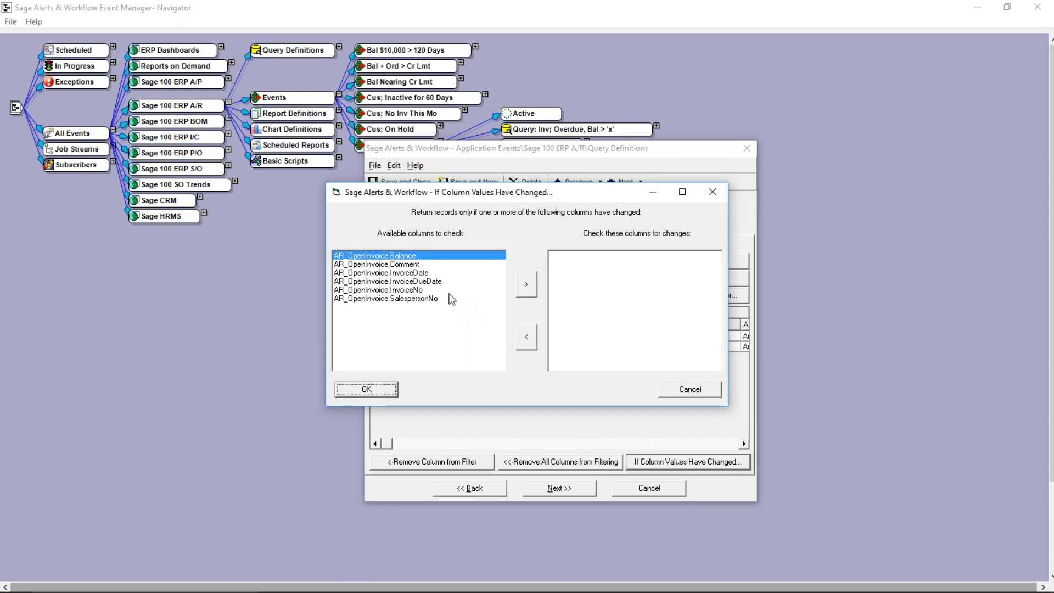
pyautogui.click(435, 283)
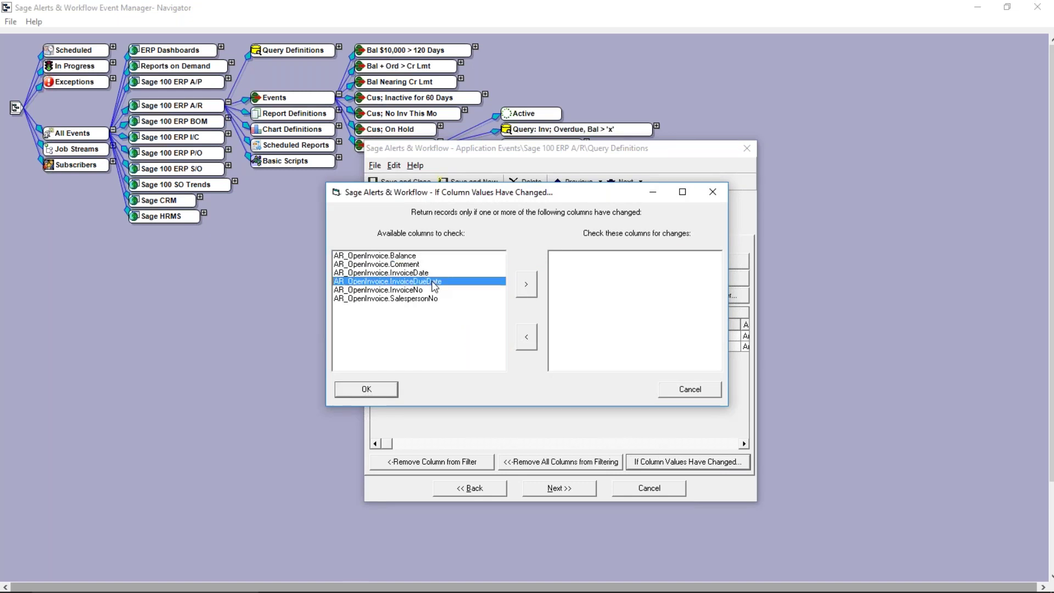
pyautogui.click(527, 285)
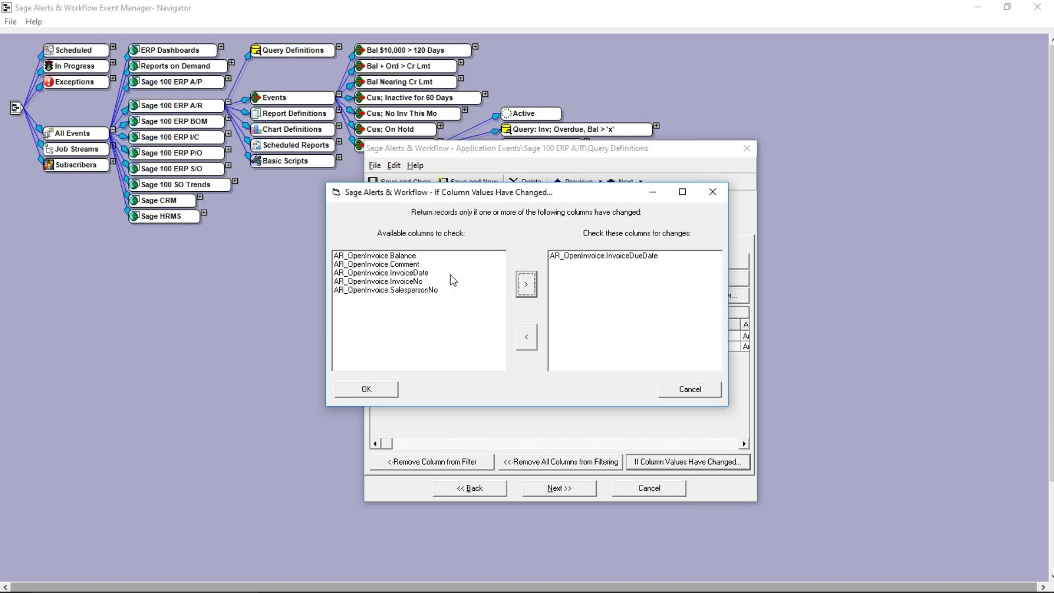
pyautogui.click(672, 384)
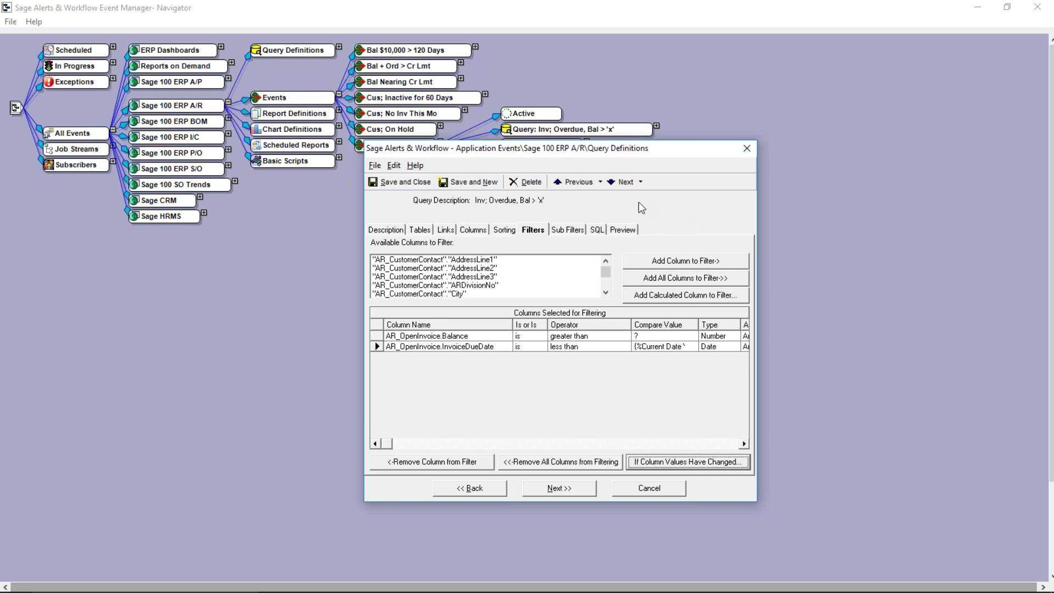
# - Review the query's full SQL statement and try its manual editing option on and off
pyautogui.click(597, 230)
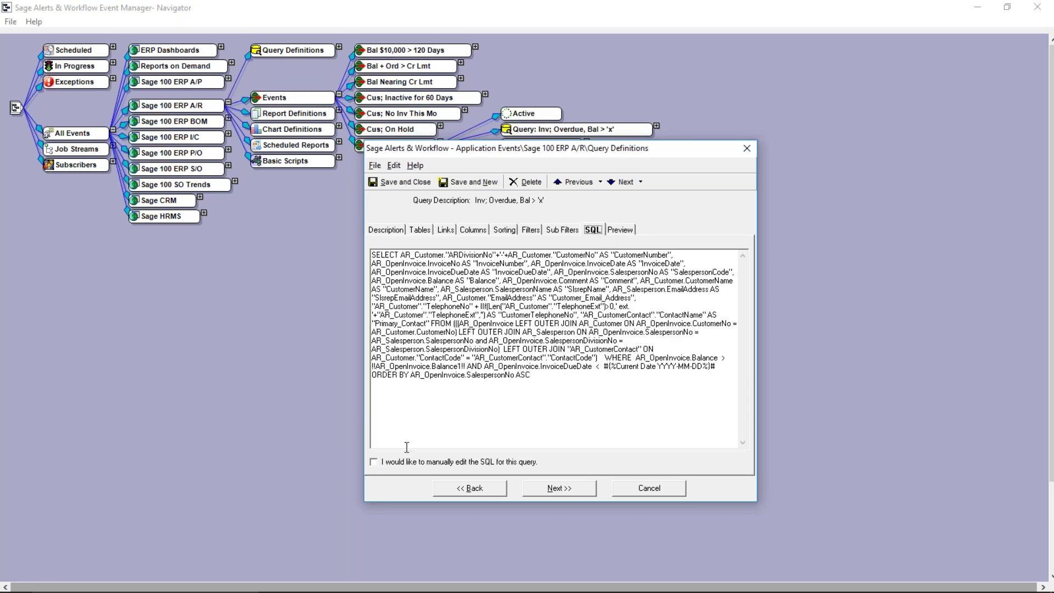
pyautogui.click(374, 463)
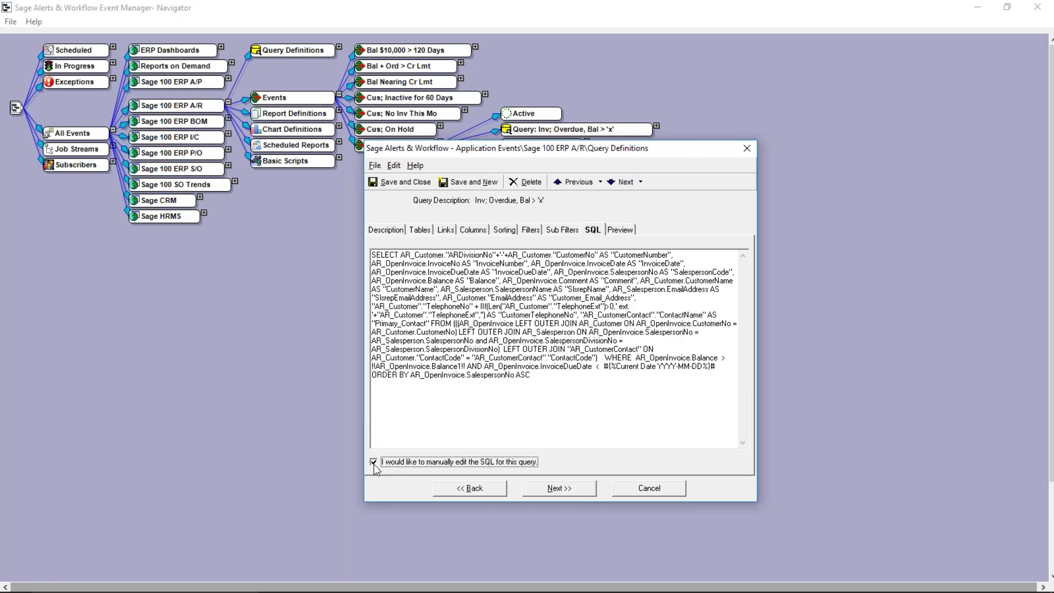
pyautogui.click(374, 463)
pyautogui.moveTo(373, 254); pyautogui.dragTo(591, 407)
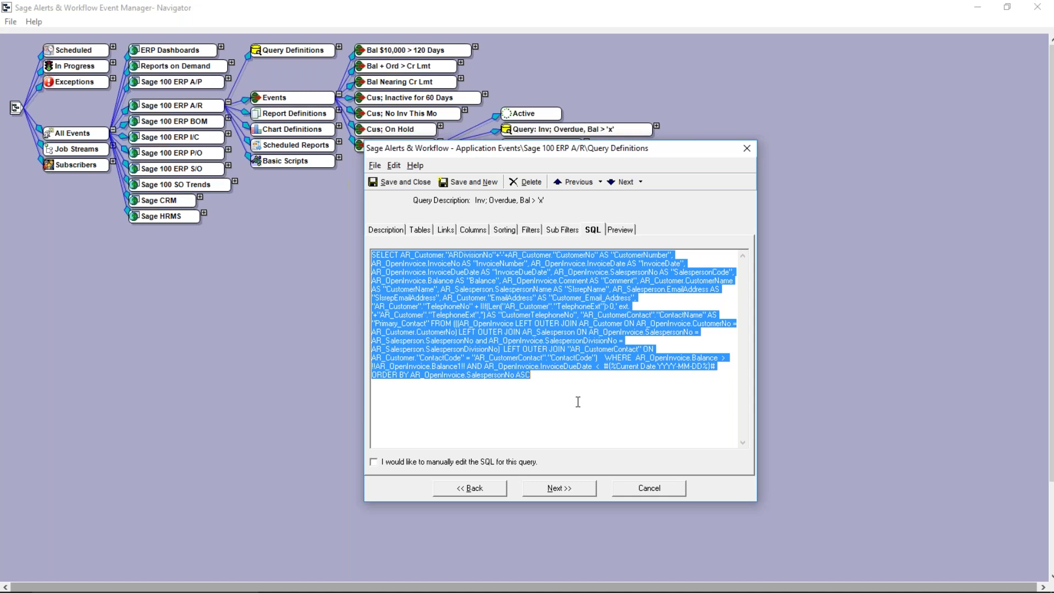
# - Preview the query's records with an unpaid balance greater than 500, and close the query definition without saving
pyautogui.click(620, 231)
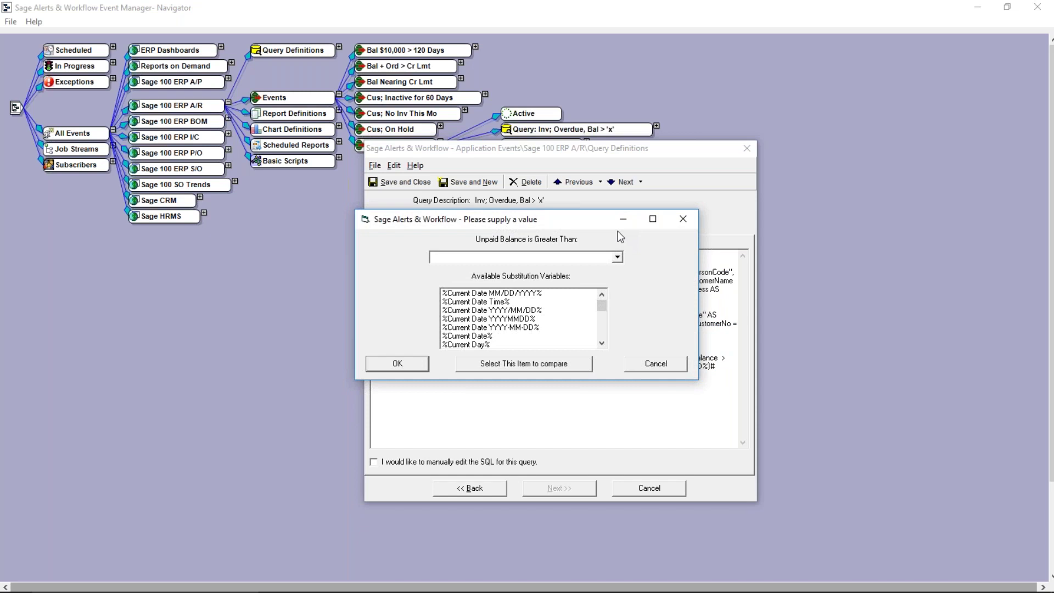
pyautogui.write('500')
pyautogui.press('Return')
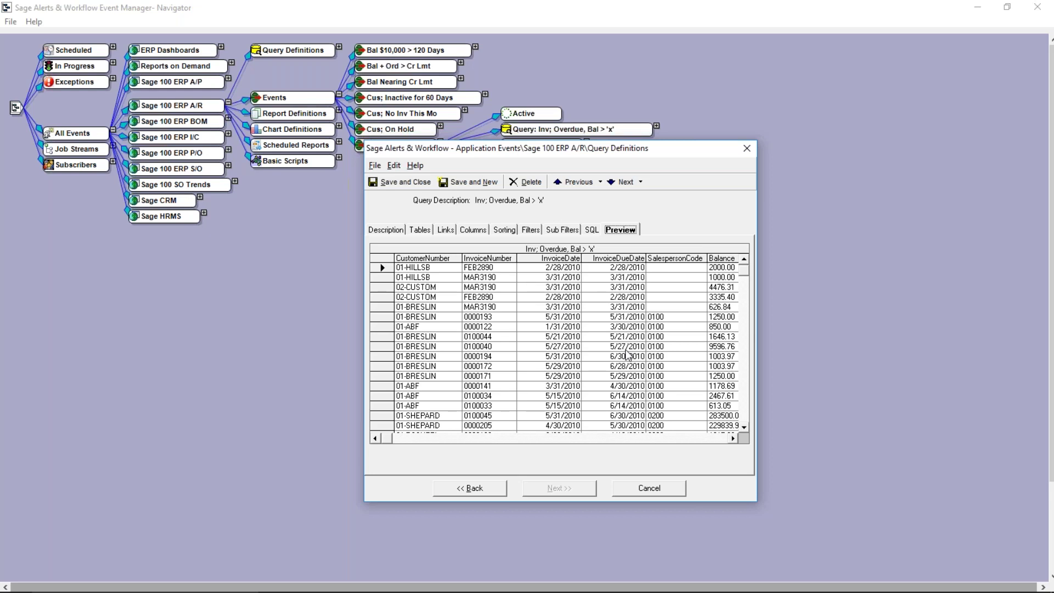
pyautogui.click(733, 438)
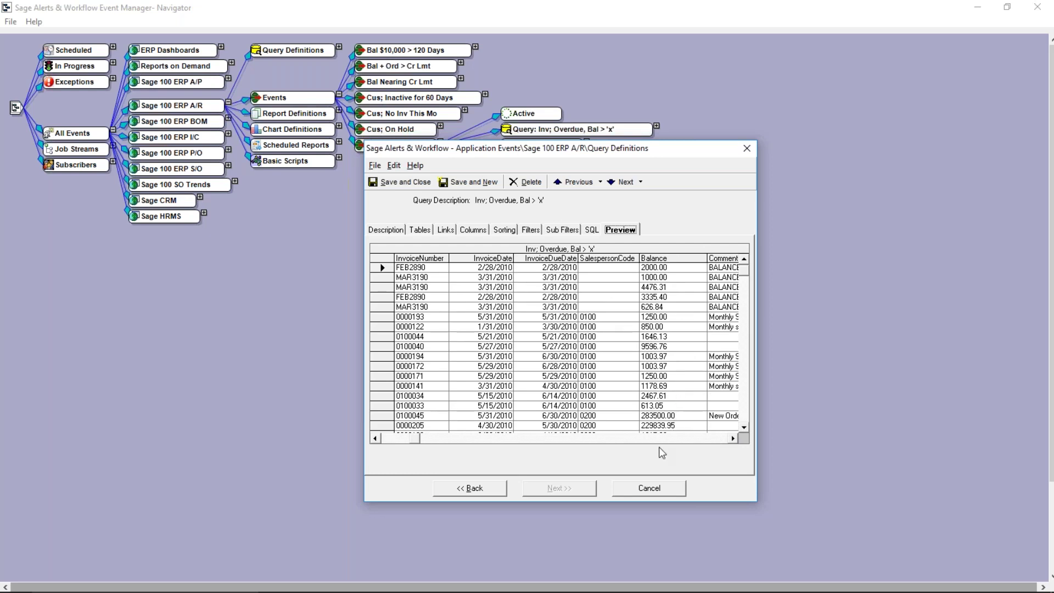
pyautogui.click(649, 491)
pyautogui.click(568, 344)
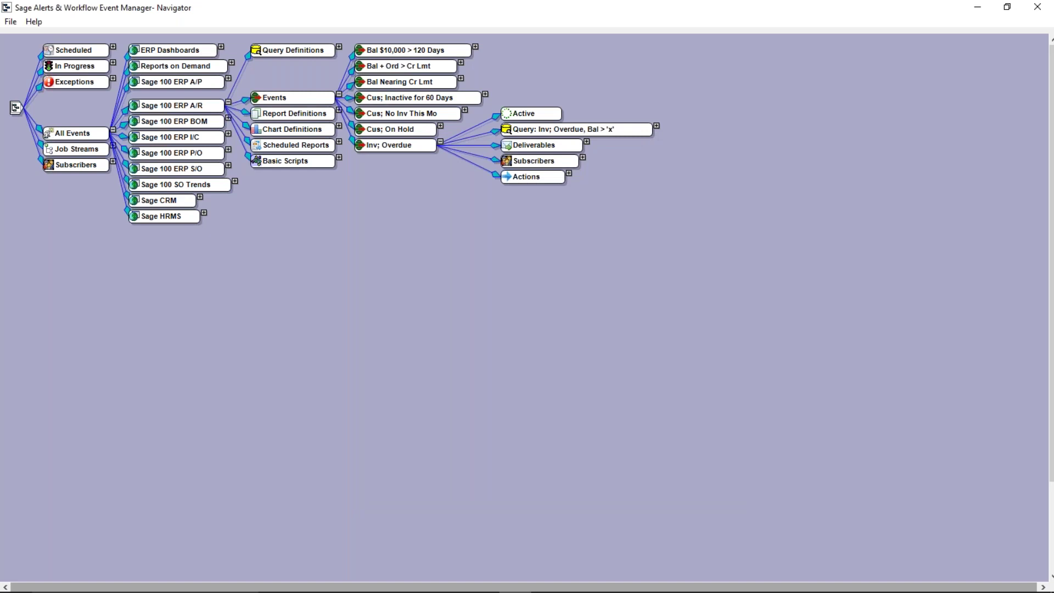
# - Expand the Inv; Overdue event's deliverables and open its instant message for editing, examining the invoice number and customer name variables
pyautogui.click(587, 142)
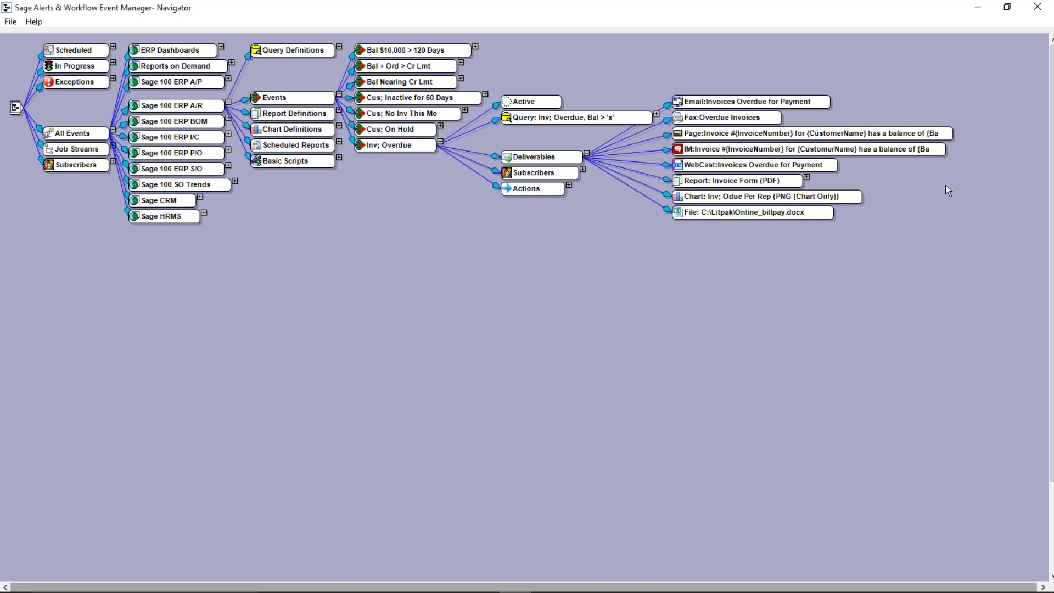
pyautogui.rightClick(868, 151)
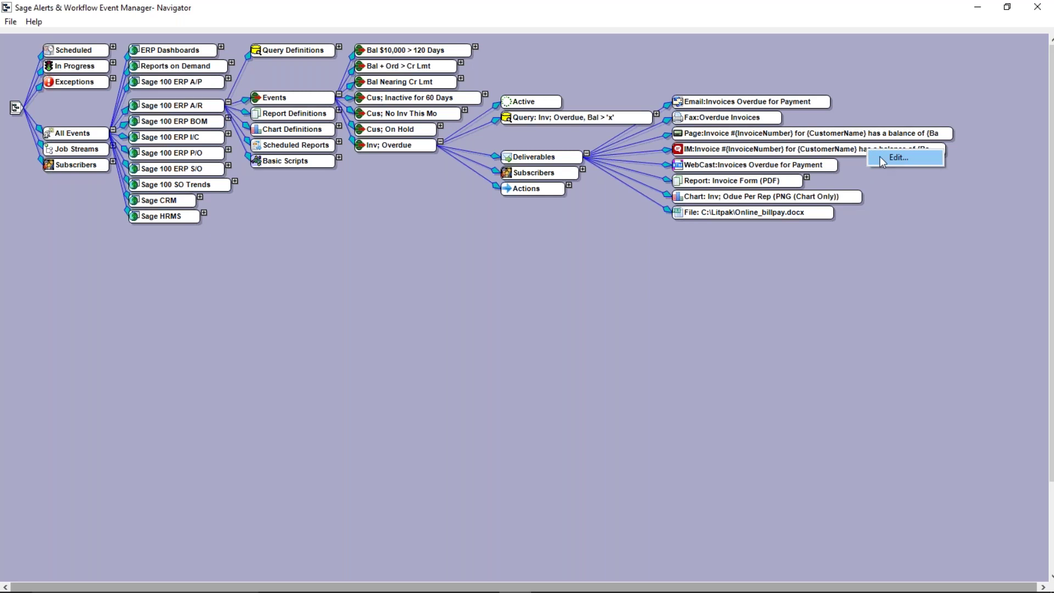
pyautogui.click(881, 157)
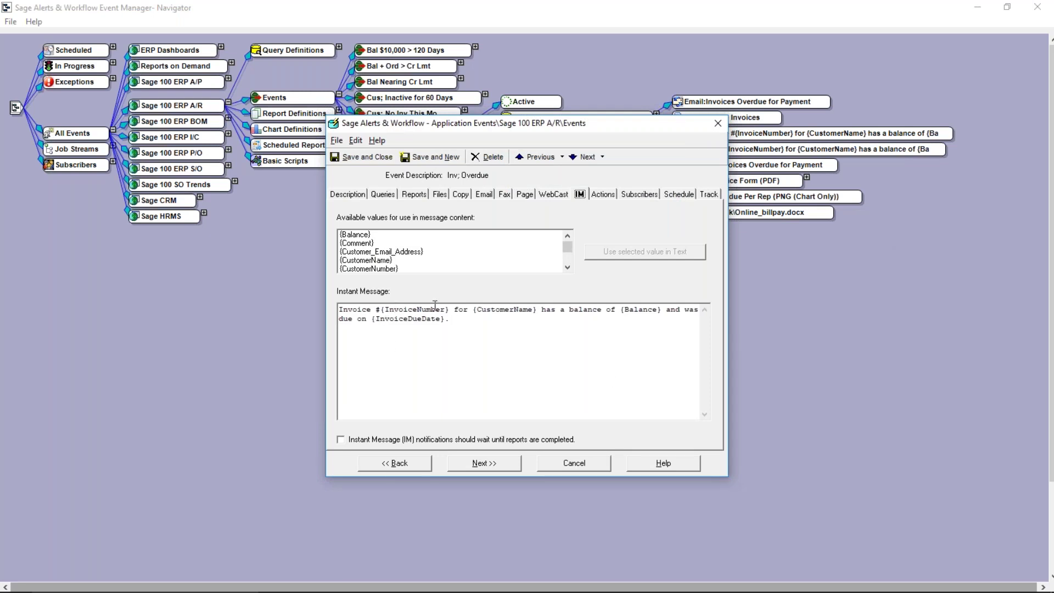
pyautogui.moveTo(446, 309); pyautogui.dragTo(330, 311)
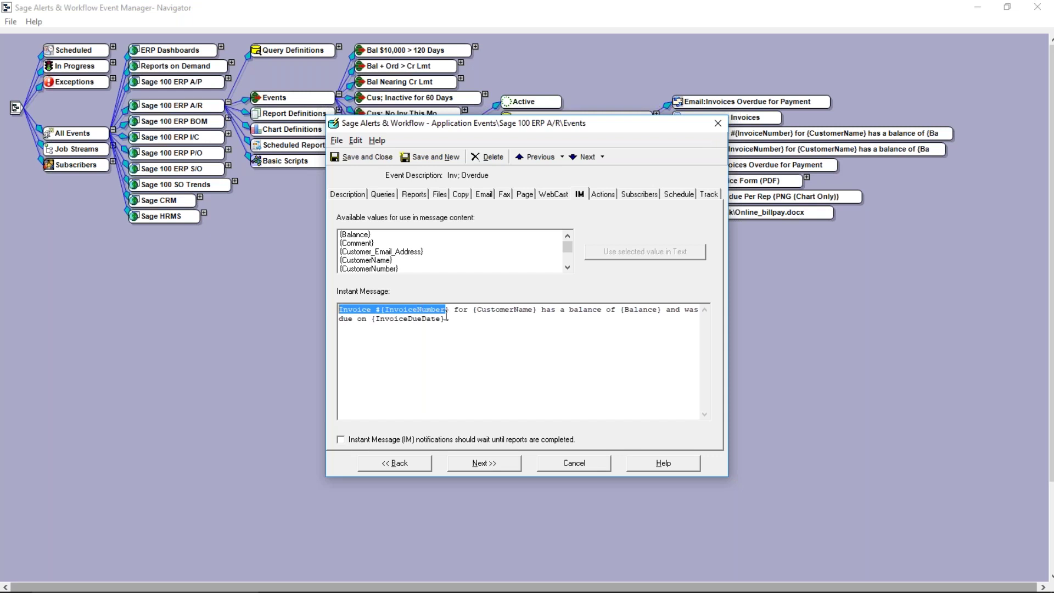
pyautogui.moveTo(474, 309); pyautogui.dragTo(541, 306)
pyautogui.click(551, 321)
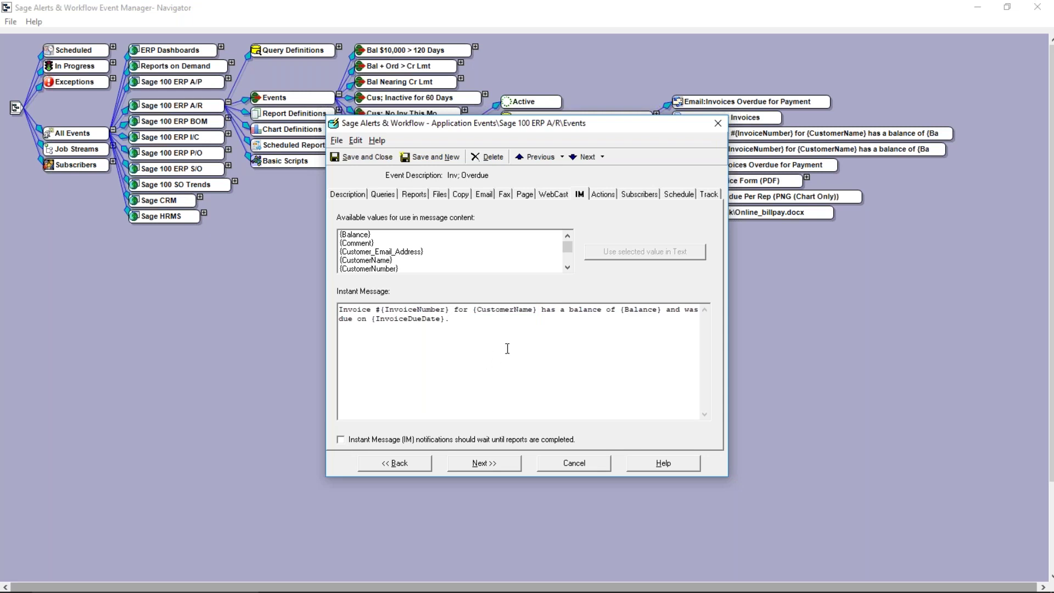
# - Insert "dated {InvoiceDate}" with a trailing space after {InvoiceNumber} in the instant message text
pyautogui.click(455, 310)
pyautogui.write('dated')
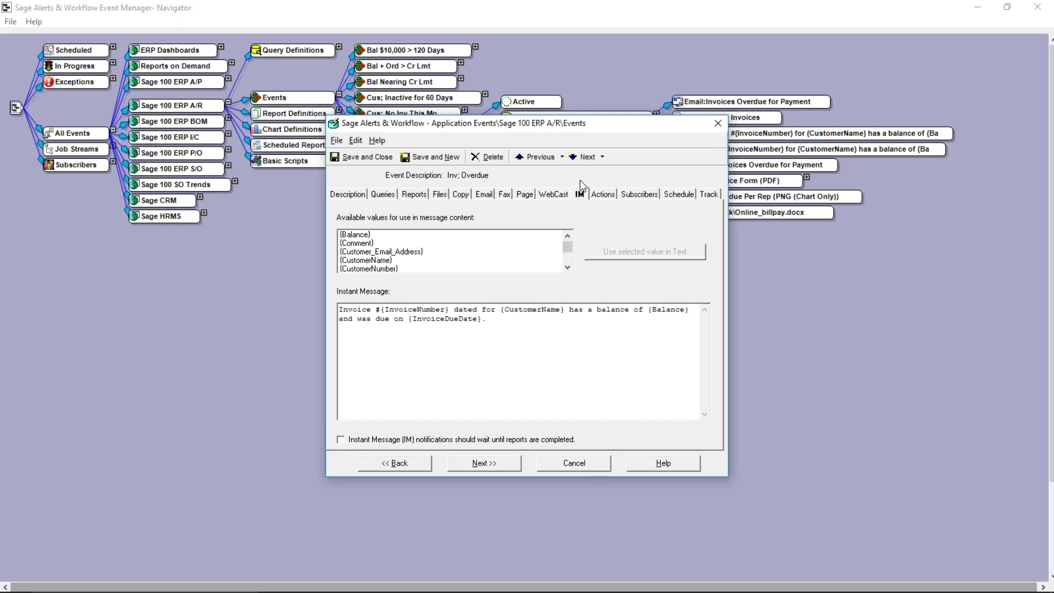
pyautogui.click(567, 268)
pyautogui.click(567, 268)
pyautogui.click(567, 267)
pyautogui.doubleClick(377, 253)
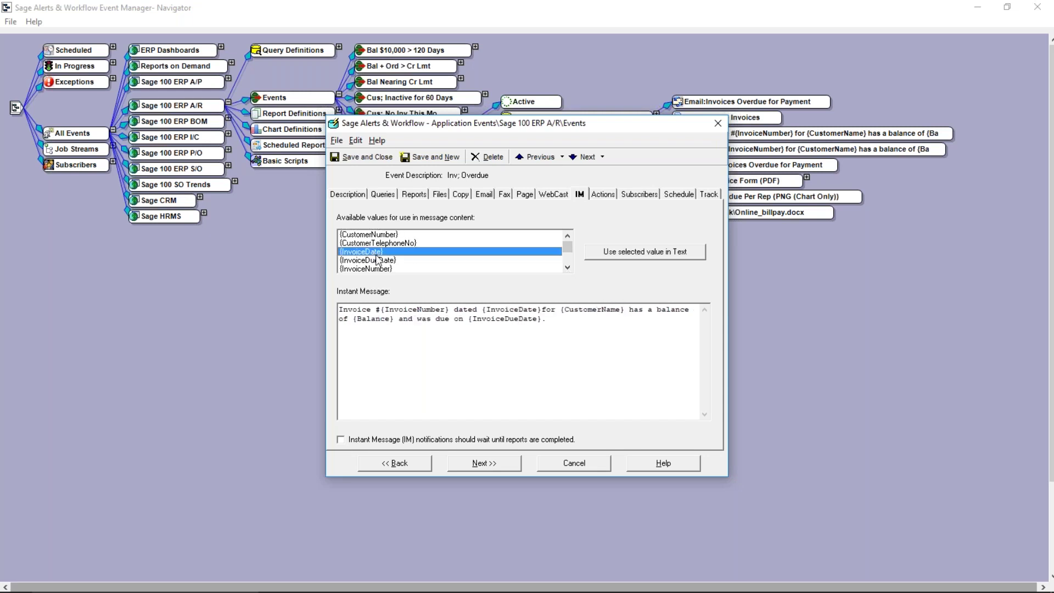
pyautogui.click(546, 310)
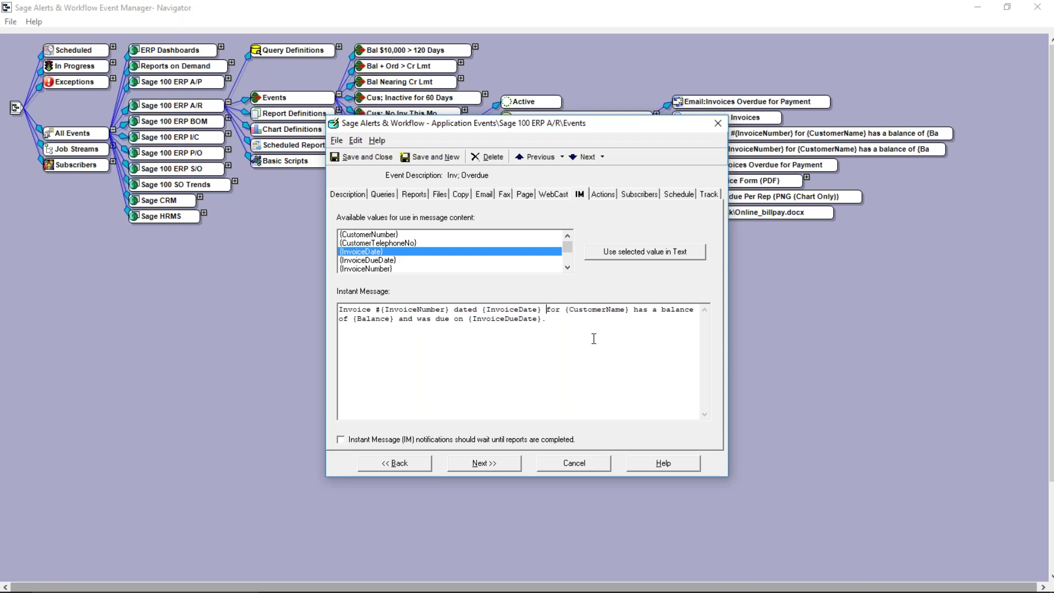
# - Examine the event's email message settings, highlighting the {BEGIN*HTML} tag in the message text
pyautogui.click(484, 196)
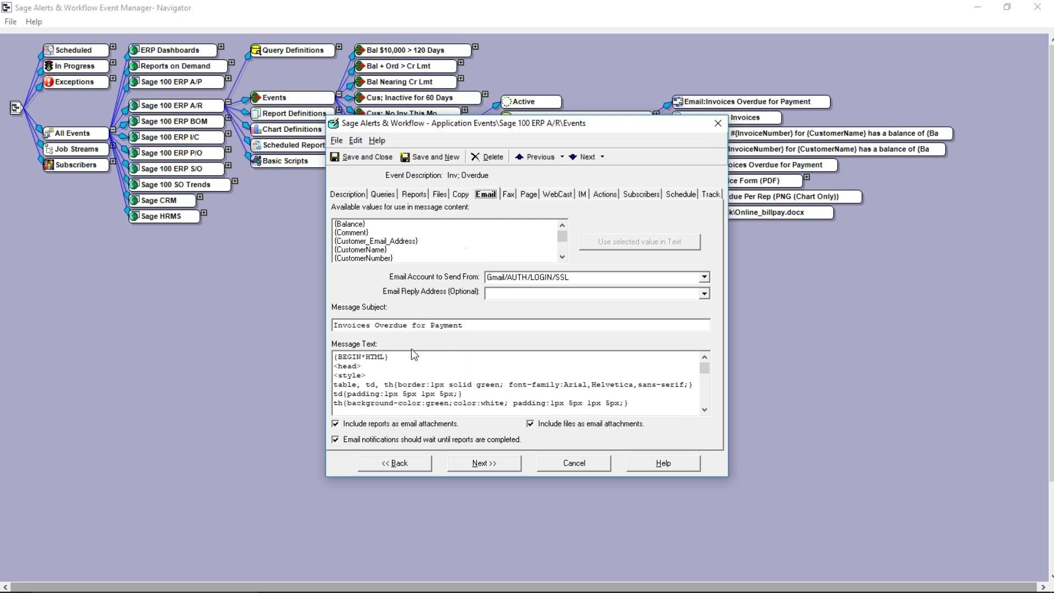
pyautogui.doubleClick(358, 364)
pyautogui.doubleClick(360, 357)
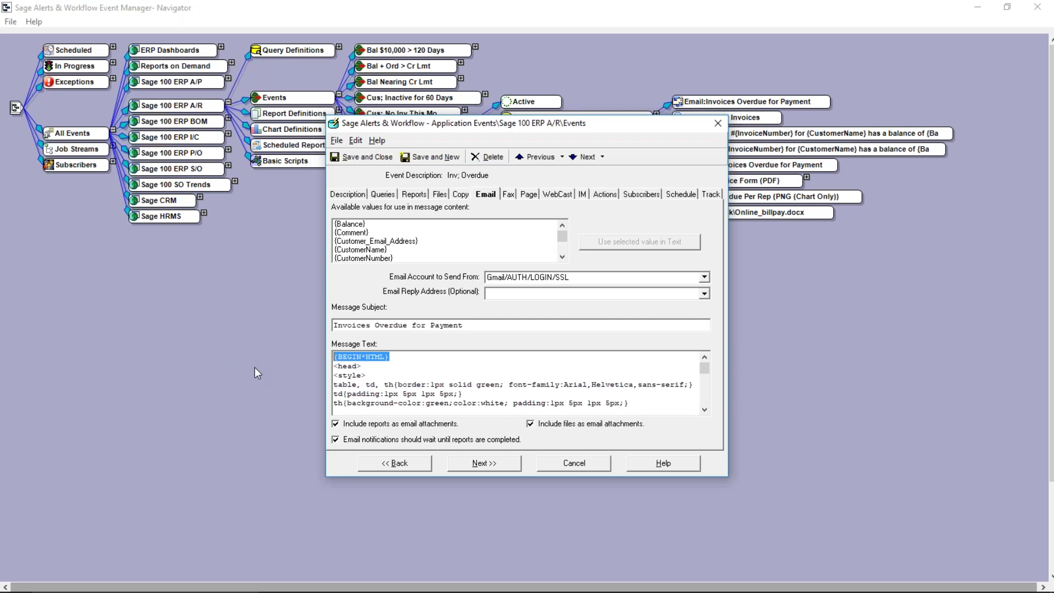
# - Review the event's Invoice Form and Inv; Odue Per Rep reports with the invoice number parameter, and close the event without saving
pyautogui.moveTo(609, 128); pyautogui.dragTo(501, 179)
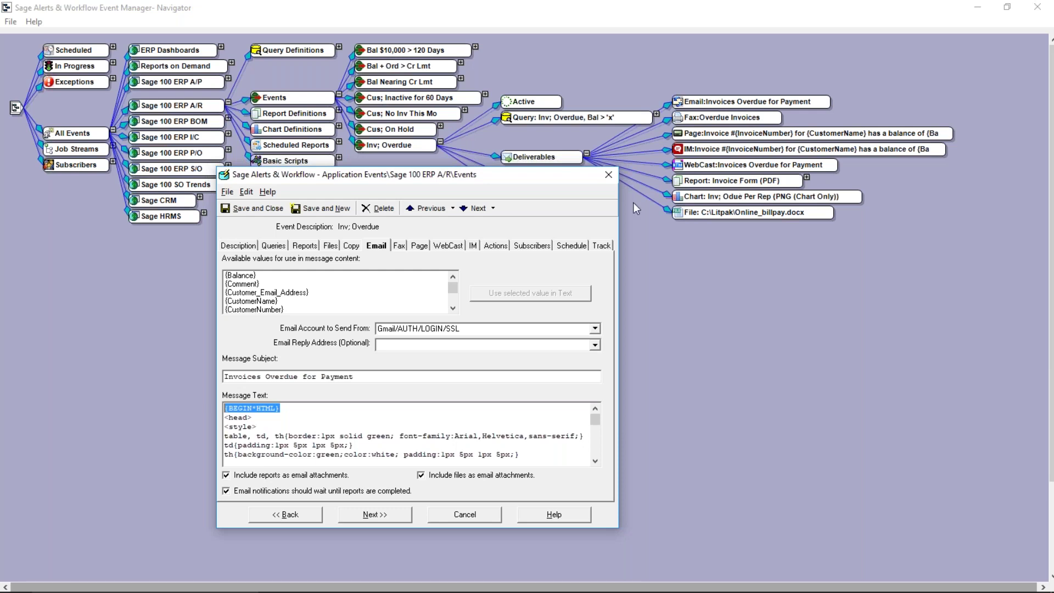
pyautogui.click(305, 246)
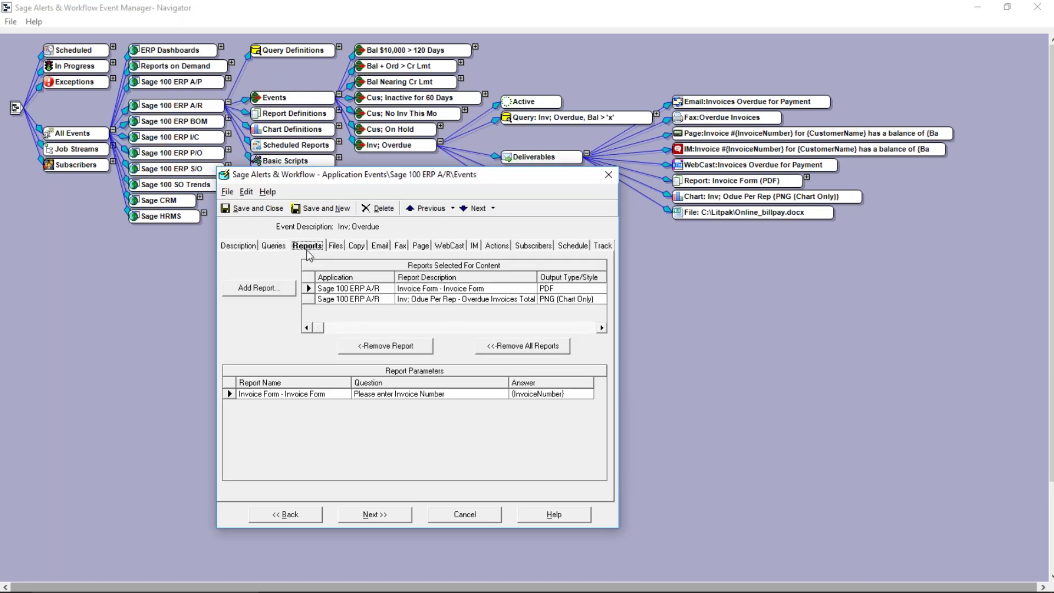
pyautogui.click(307, 289)
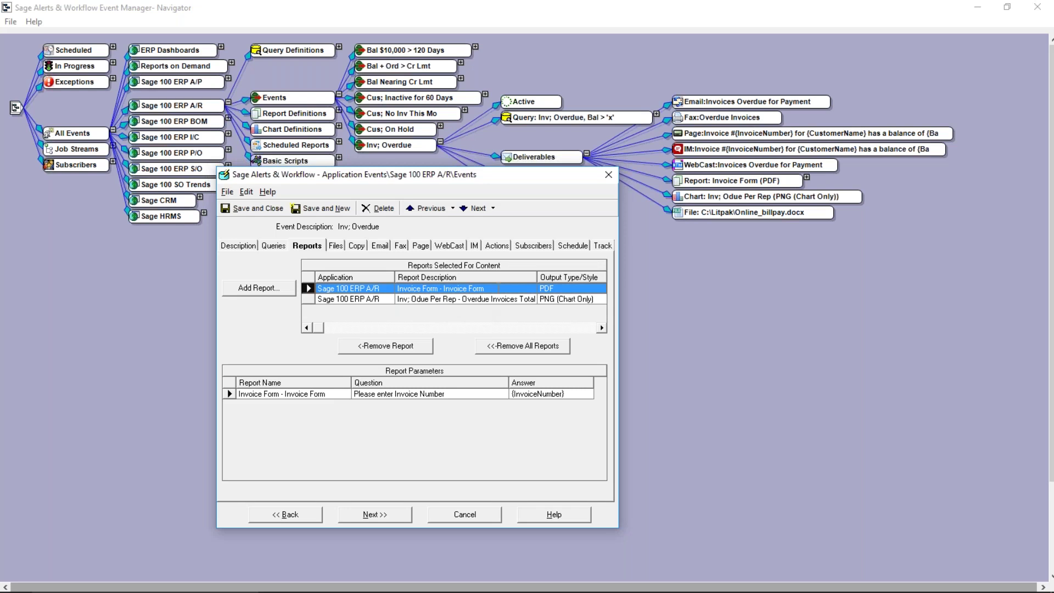
pyautogui.click(566, 290)
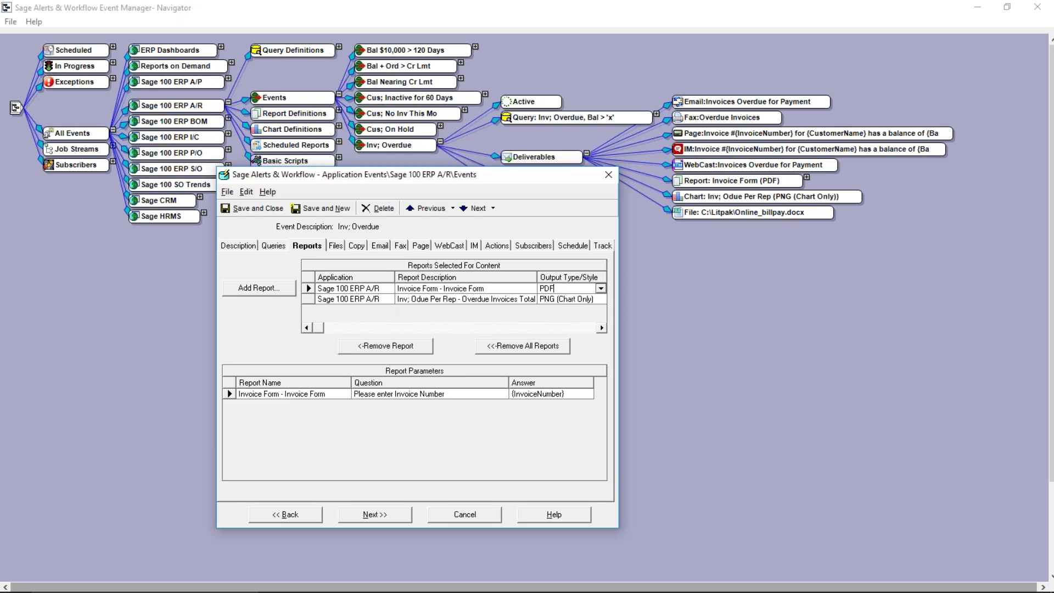
pyautogui.click(570, 394)
pyautogui.moveTo(565, 394); pyautogui.dragTo(502, 394)
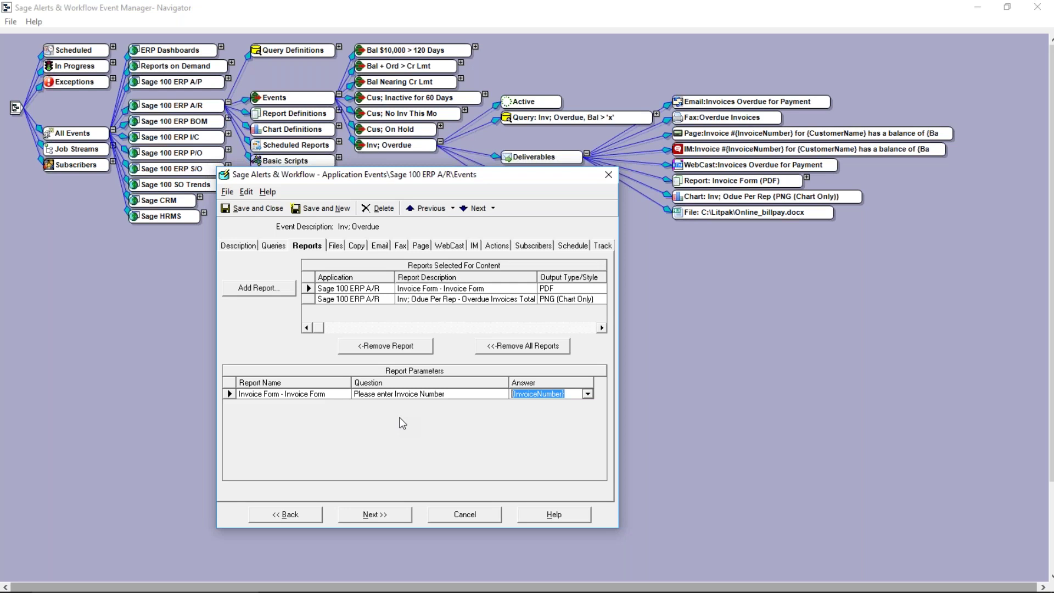
pyautogui.click(305, 301)
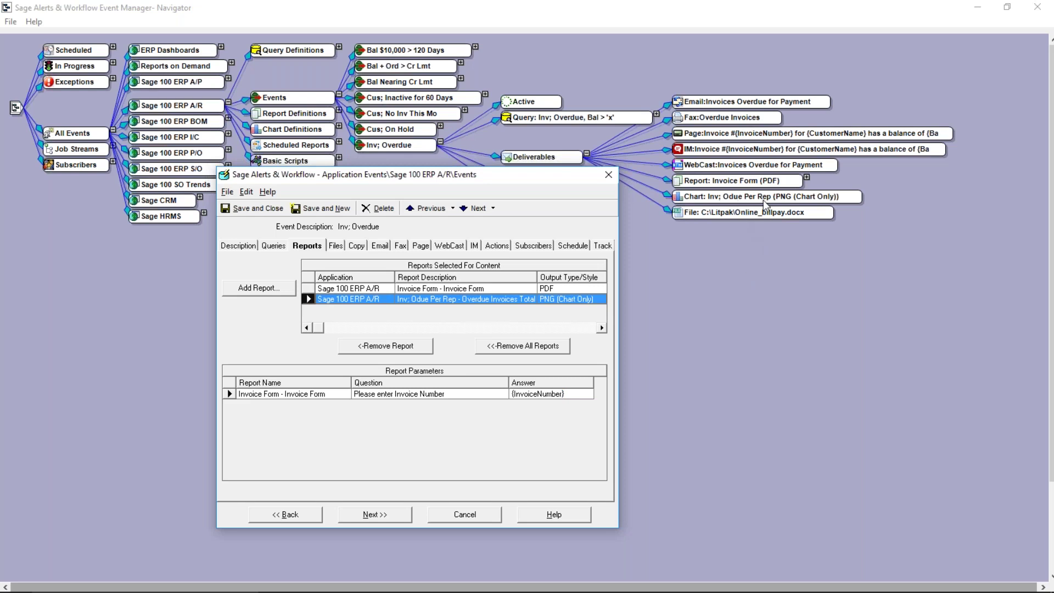
pyautogui.click(493, 517)
pyautogui.click(571, 348)
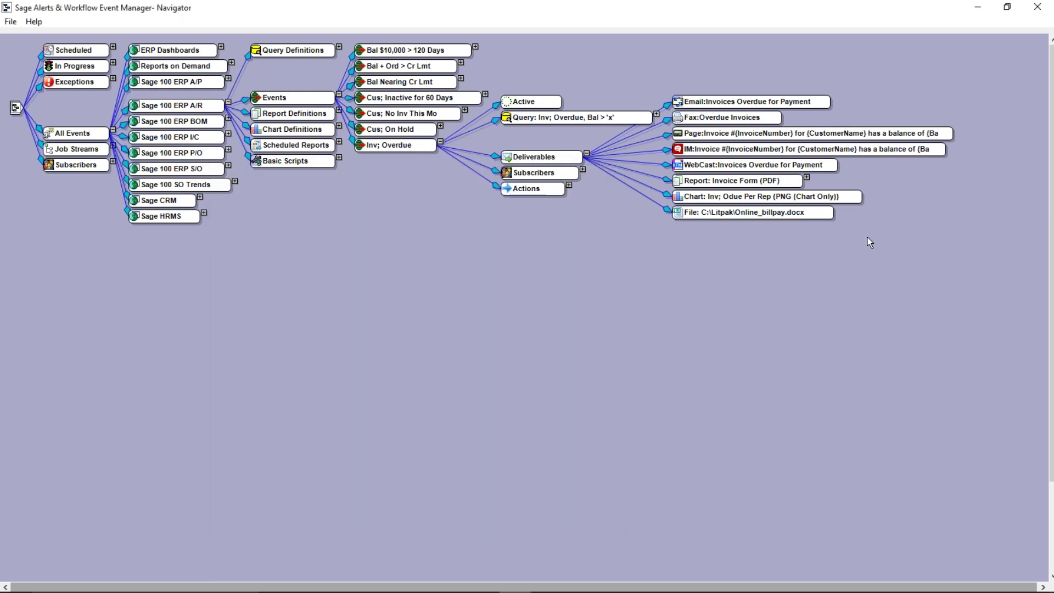
# - Open the Inv; Odue Per Rep chart definition, view its rendered overdue invoices chart, and close both without saving
pyautogui.rightClick(847, 199)
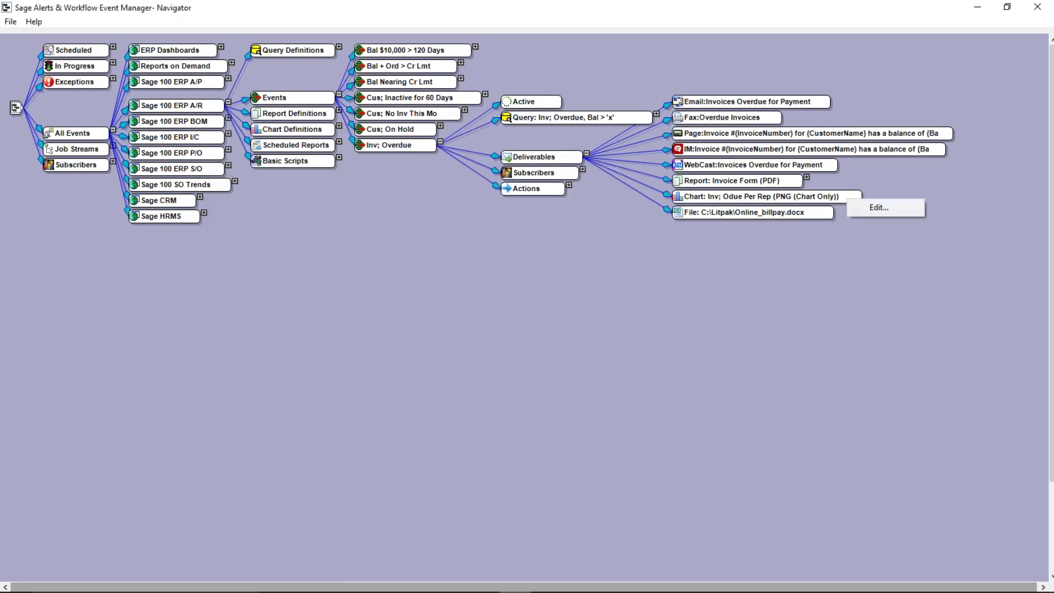
pyautogui.click(878, 208)
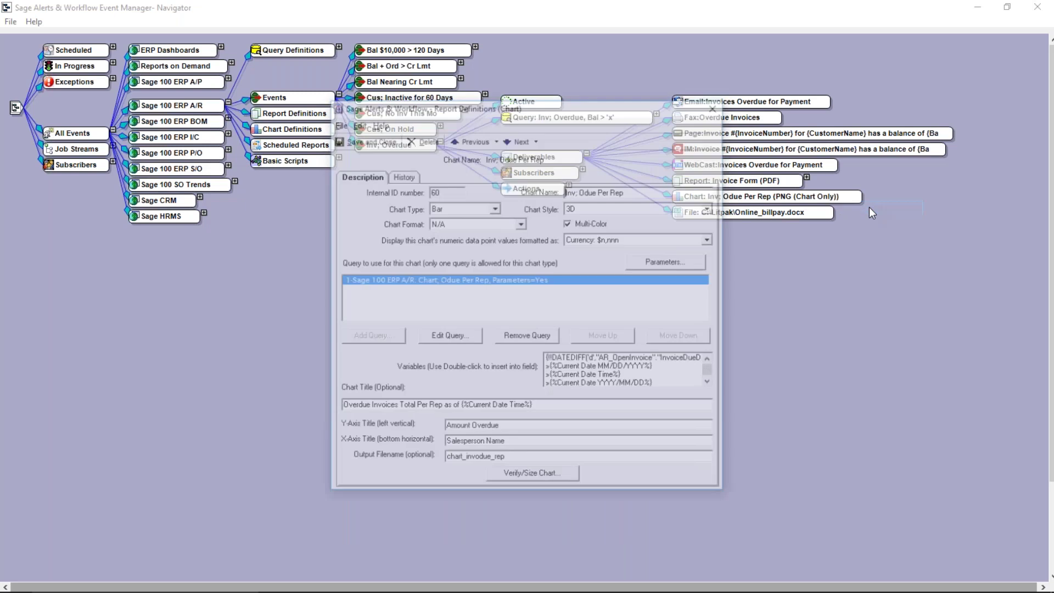
pyautogui.moveTo(615, 105); pyautogui.dragTo(511, 130)
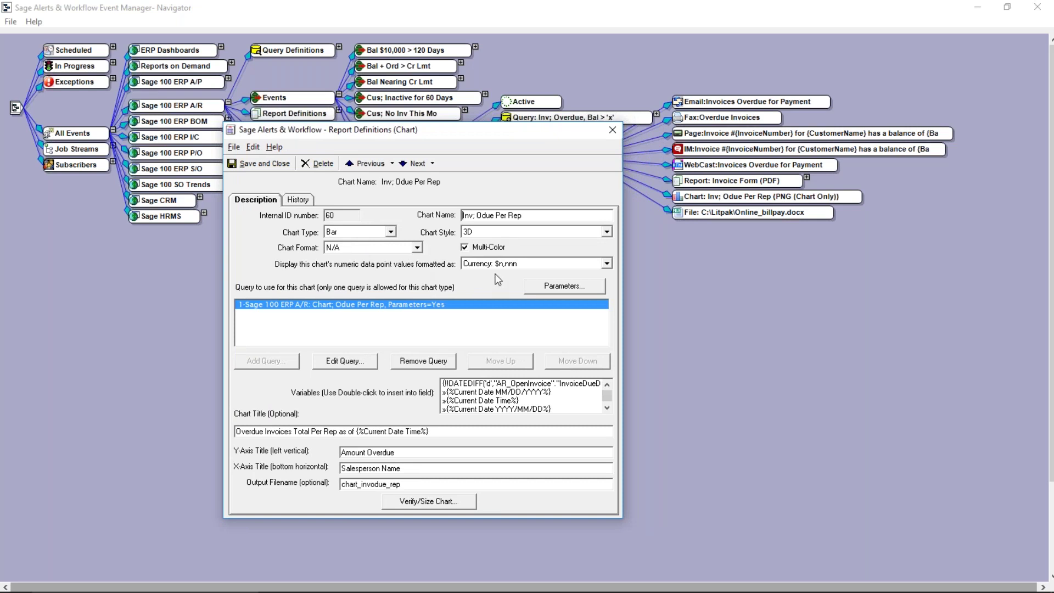
pyautogui.click(419, 505)
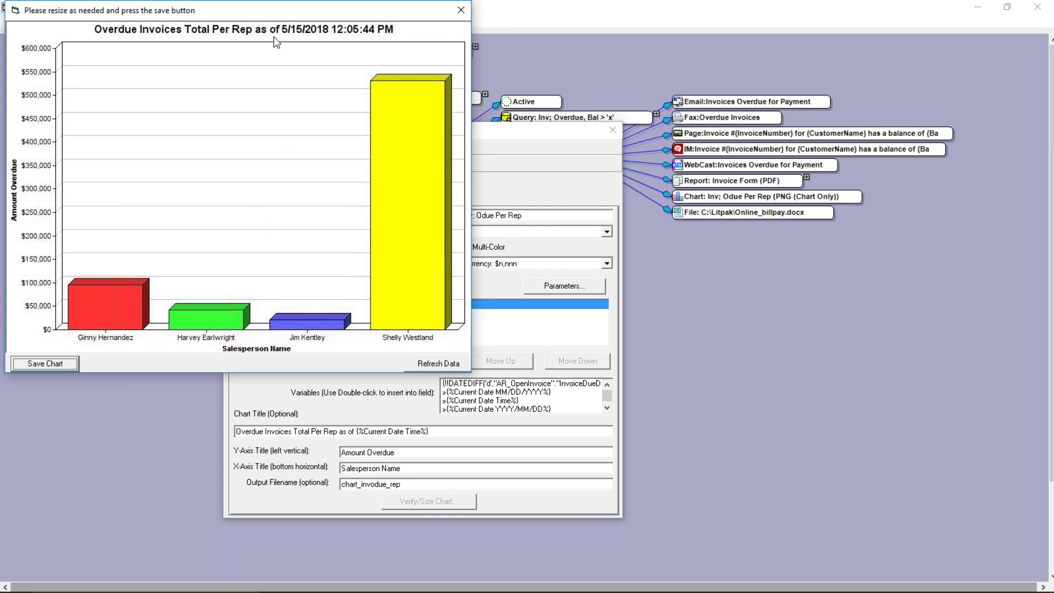
pyautogui.moveTo(269, 13); pyautogui.dragTo(288, 36)
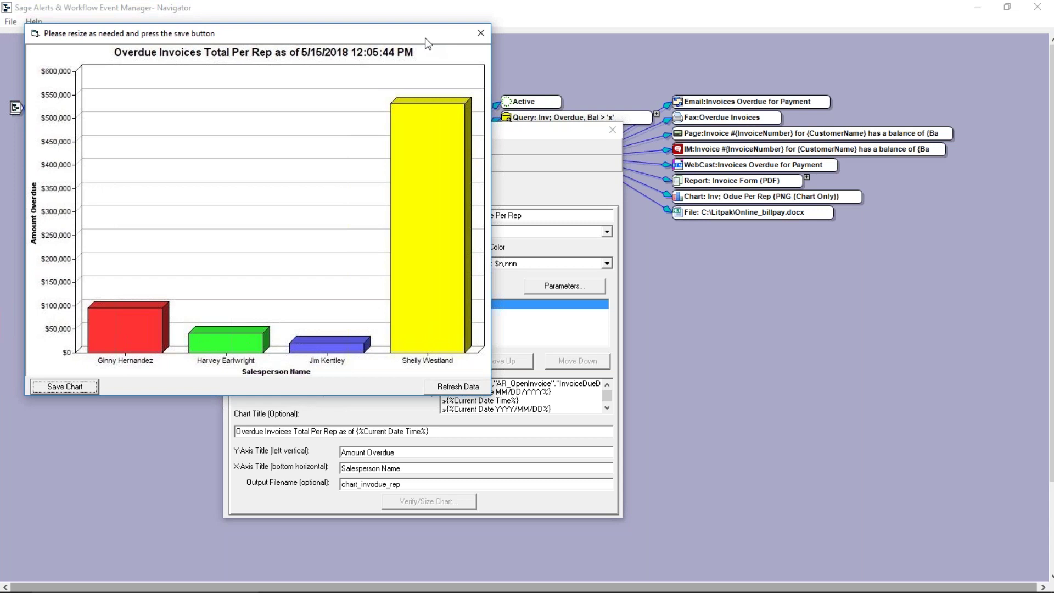
pyautogui.click(481, 33)
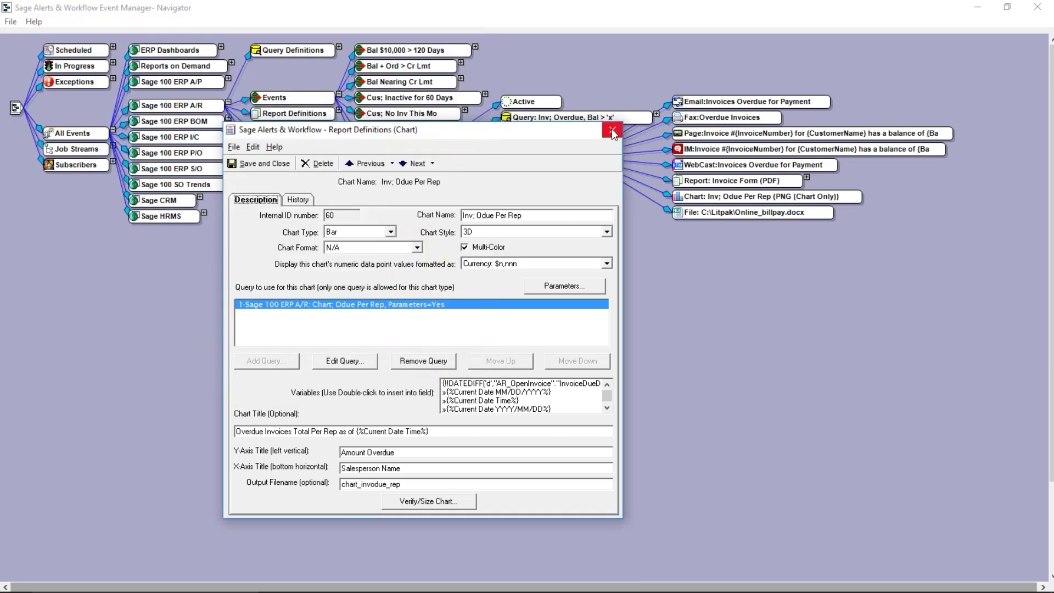
pyautogui.click(613, 132)
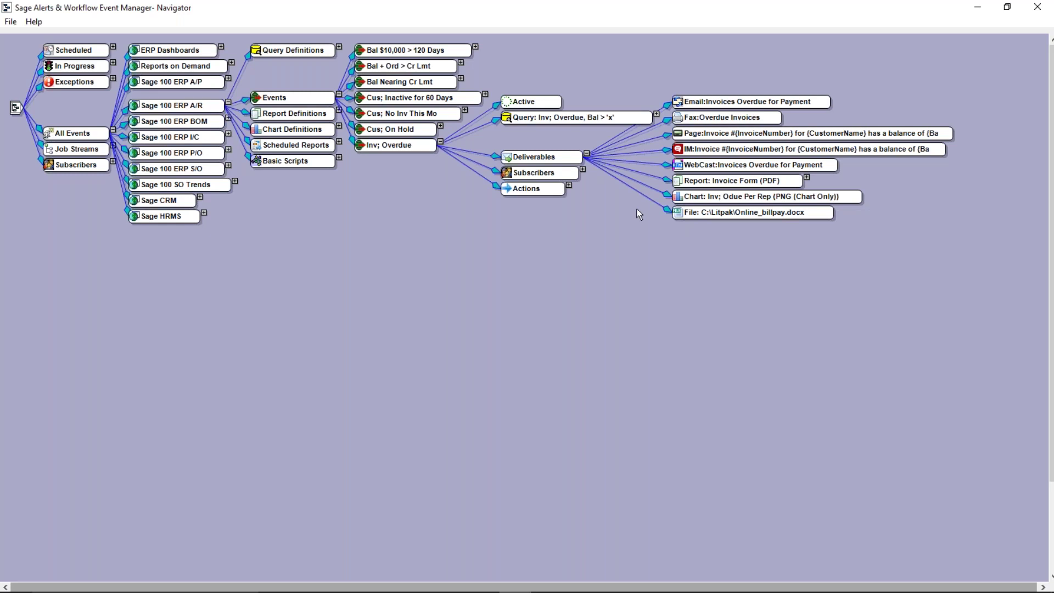
# - Collapse the Inv; Overdue event's deliverables and review its subscribers and actions in the event tree
pyautogui.click(586, 153)
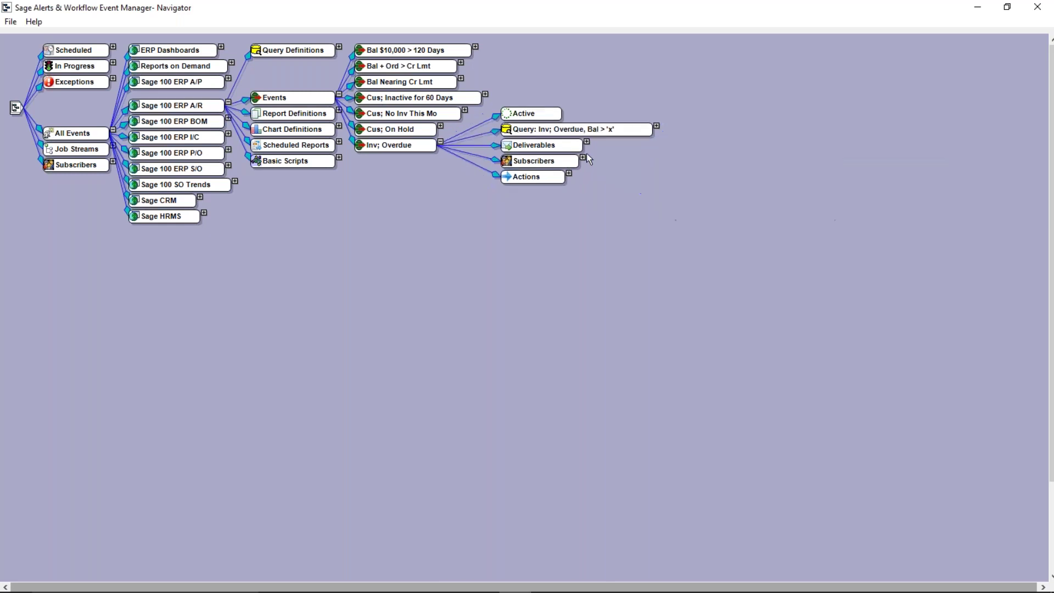
pyautogui.click(584, 158)
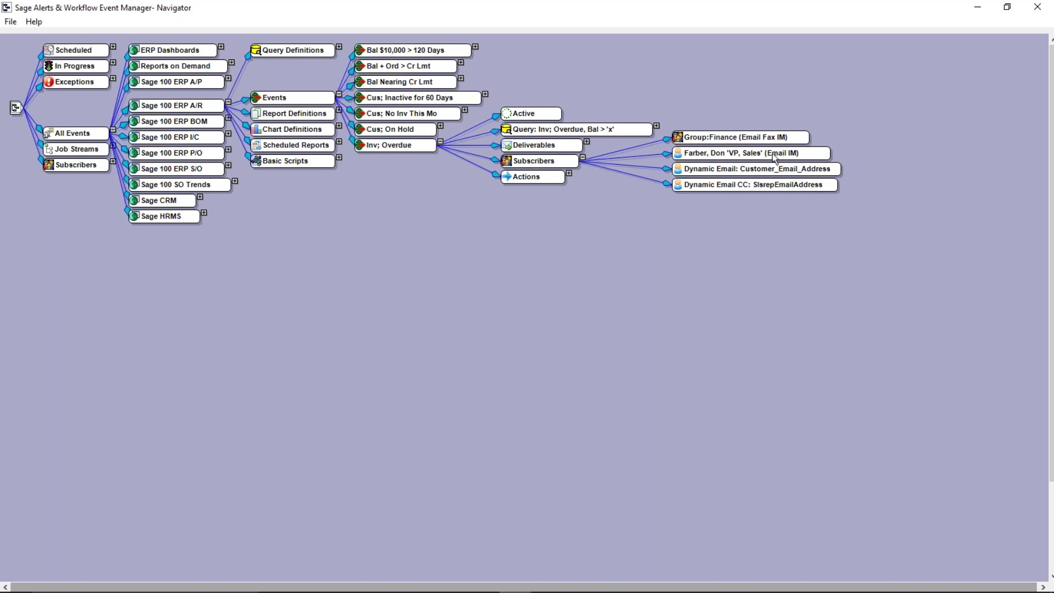
pyautogui.moveTo(790, 155)
pyautogui.click(568, 174)
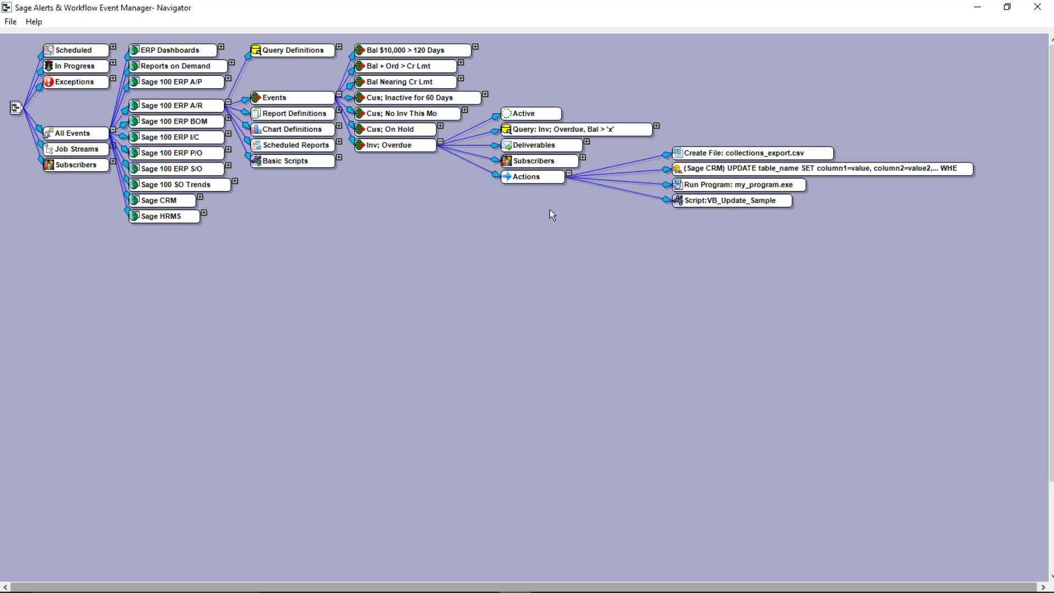
# - Collapse the Sage 100 ERP A/R branch, review the ERP Dashboards events, and collapse that branch again
pyautogui.click(229, 103)
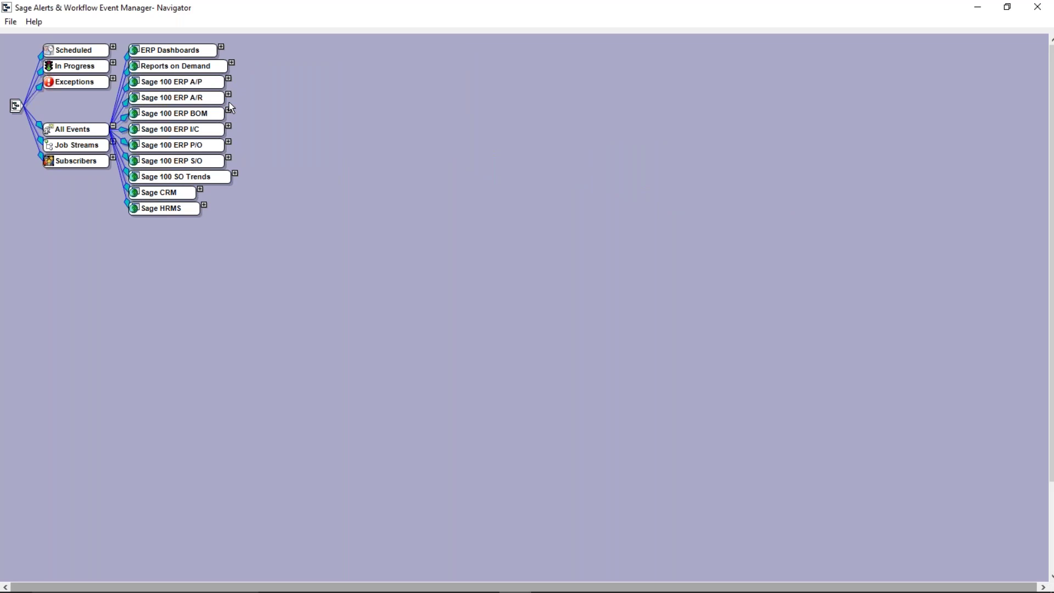
pyautogui.click(221, 48)
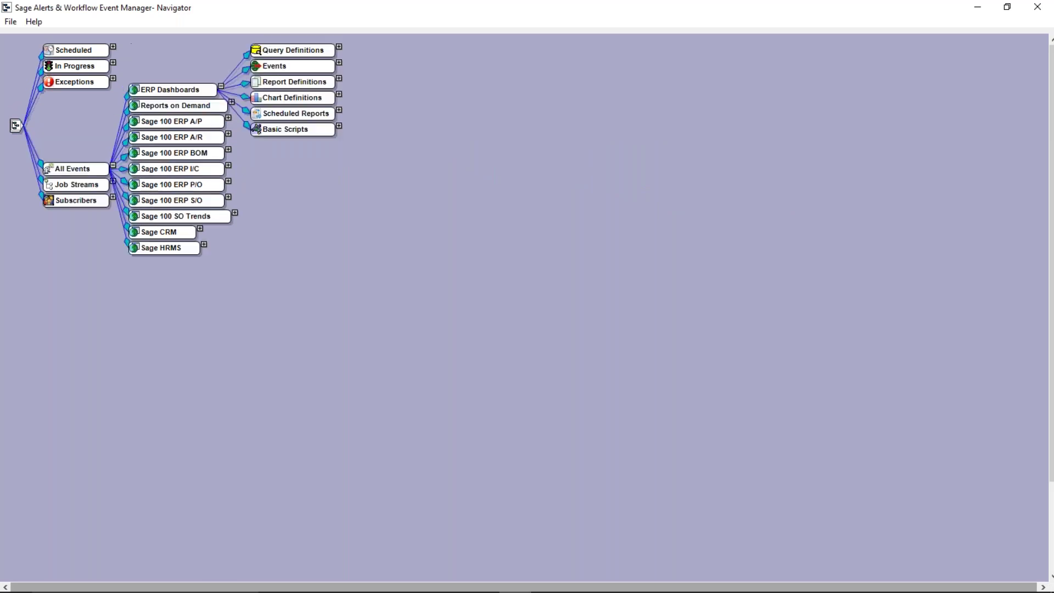
pyautogui.click(339, 63)
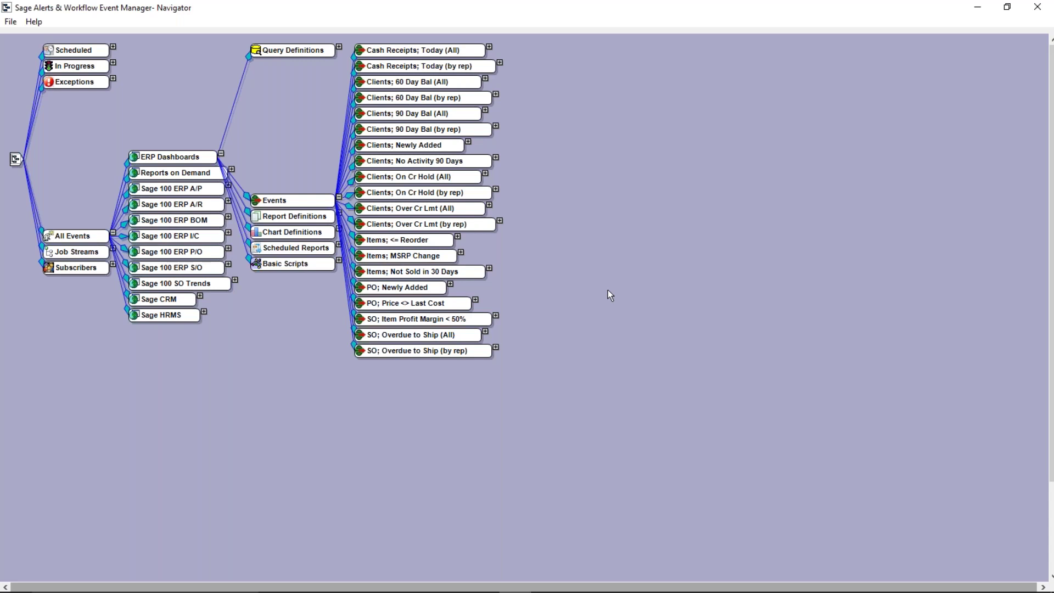
pyautogui.click(222, 154)
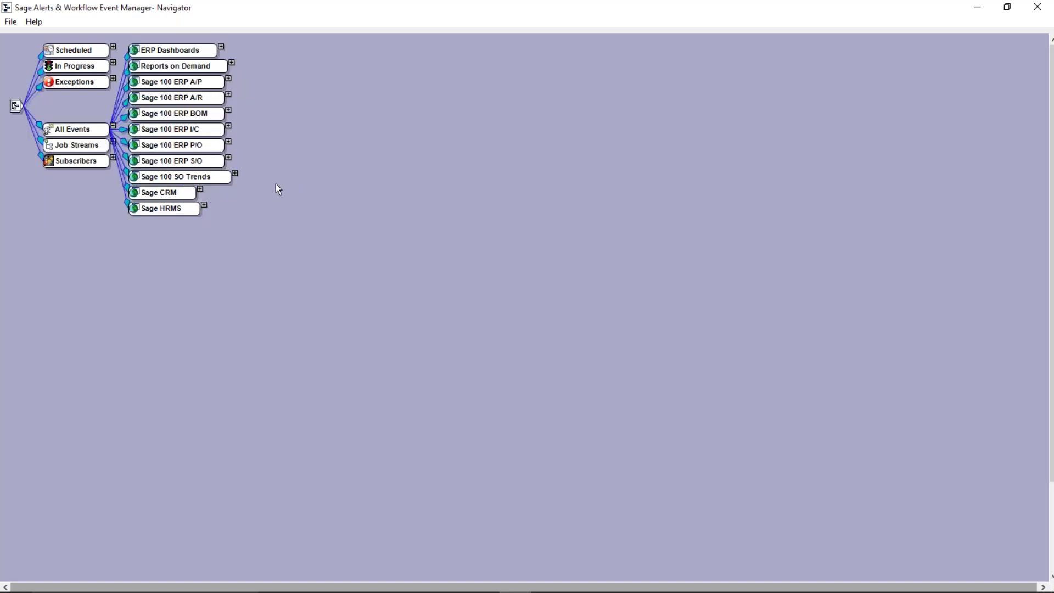
# - Expand the Sage 100 SO Trends events down to the queries and deliverables of EOM; Down > 30% Vs Avg Month
pyautogui.click(235, 174)
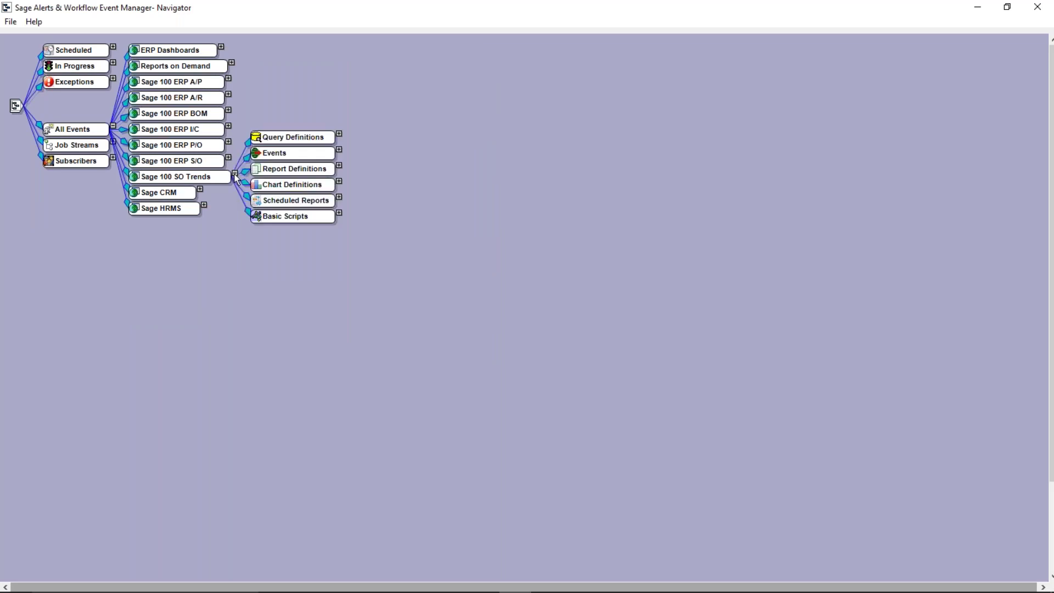
pyautogui.click(340, 150)
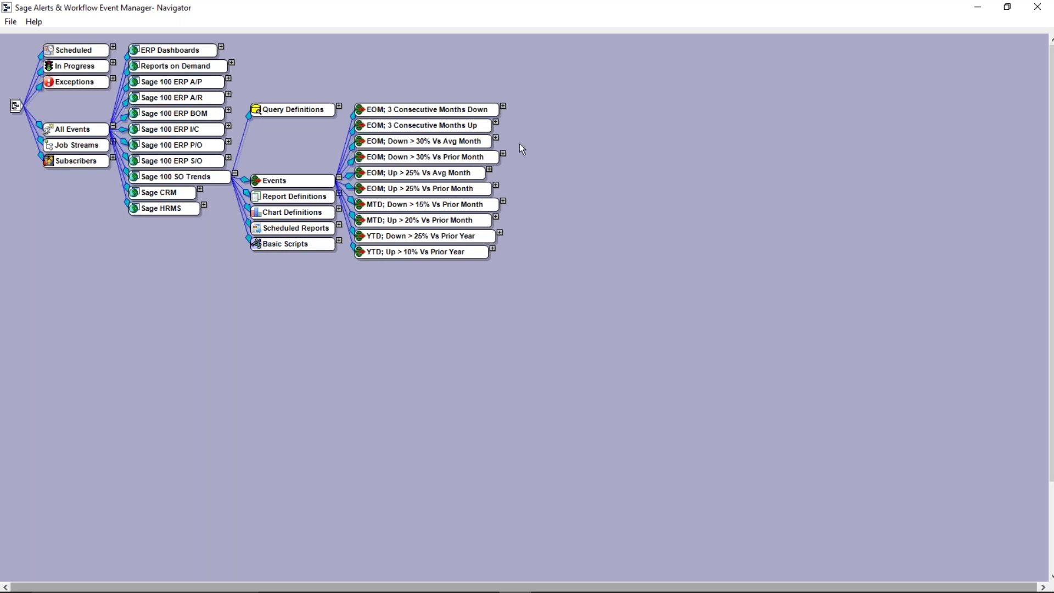
pyautogui.click(496, 138)
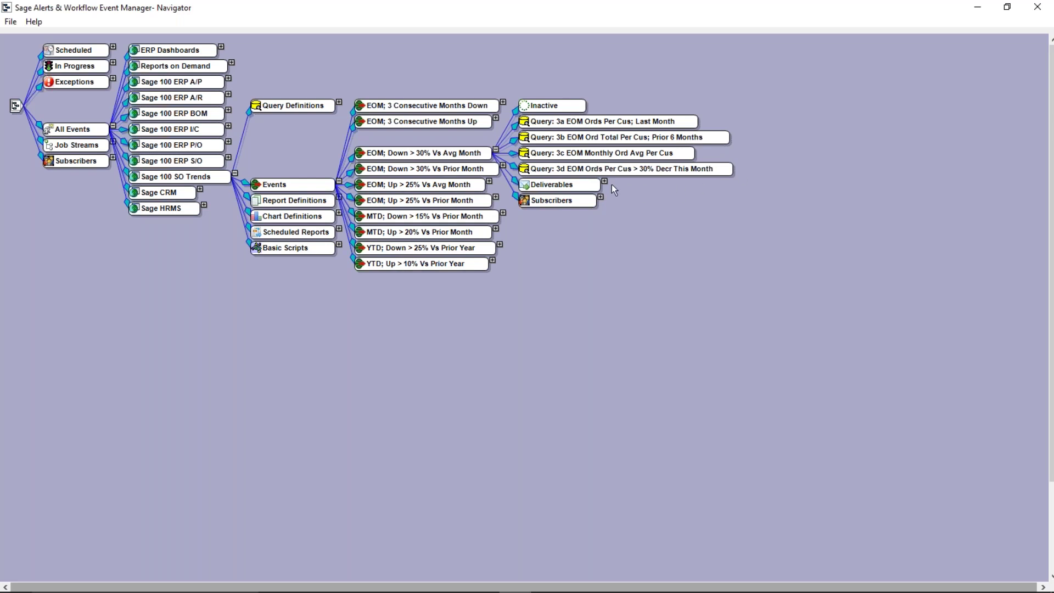
pyautogui.click(604, 182)
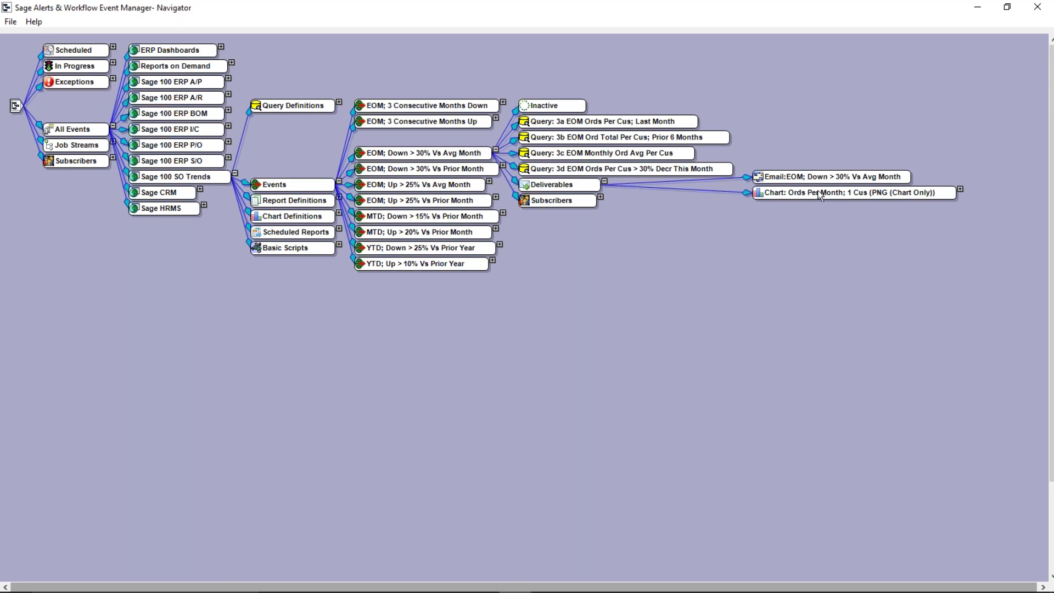
# - Examine the EOM; Down > 30% Vs Avg Month email message text, highlighting the {SalespersonName} greeting line, and close the event without saving
pyautogui.rightClick(843, 180)
pyautogui.click(852, 183)
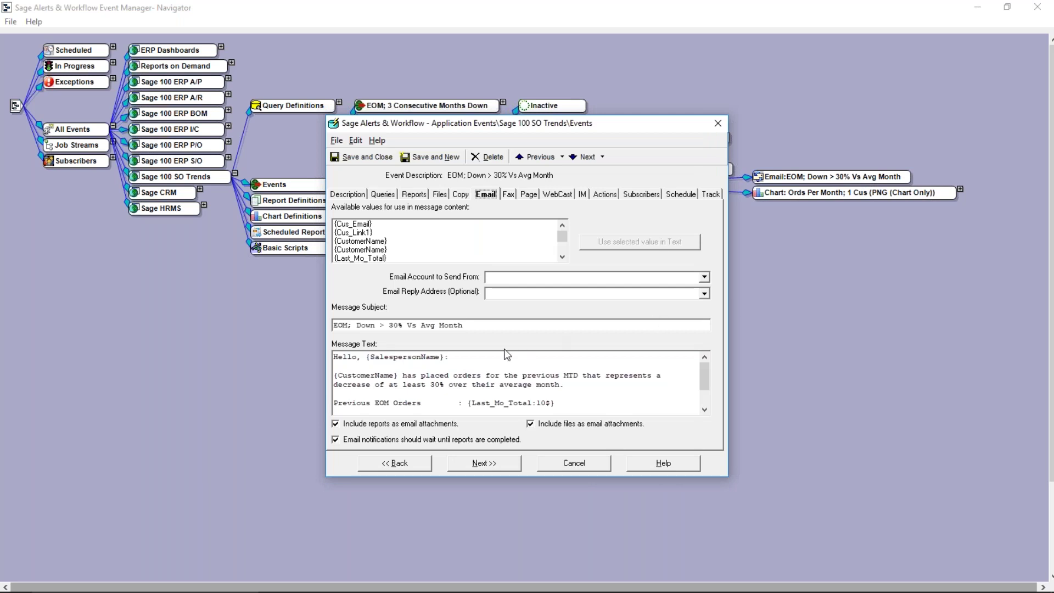
pyautogui.moveTo(450, 357); pyautogui.dragTo(386, 360)
pyautogui.moveTo(473, 357); pyautogui.dragTo(333, 357)
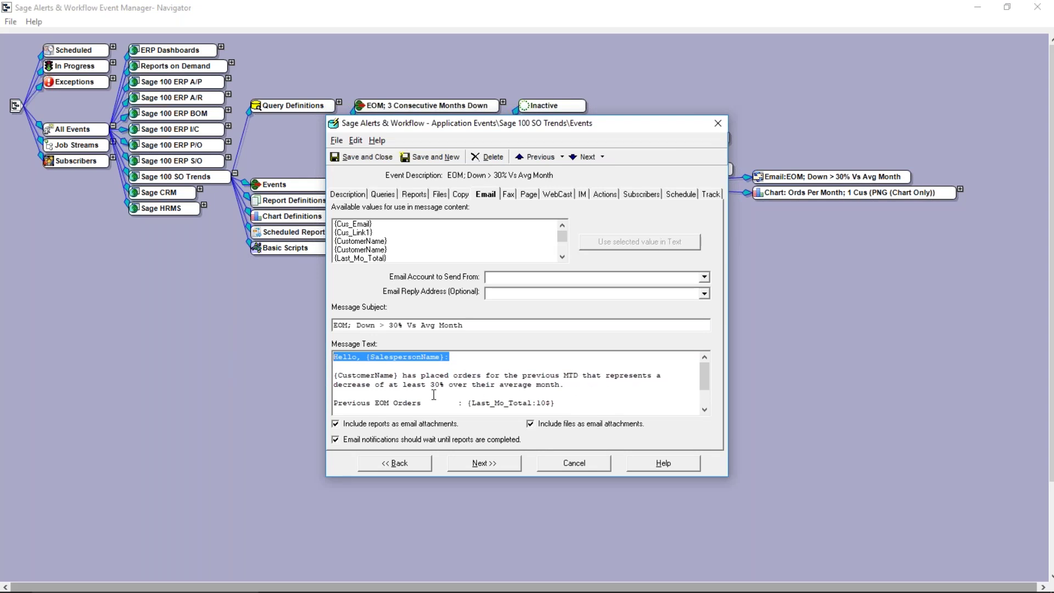
pyautogui.click(577, 385)
pyautogui.click(705, 410)
pyautogui.click(706, 410)
pyautogui.click(705, 410)
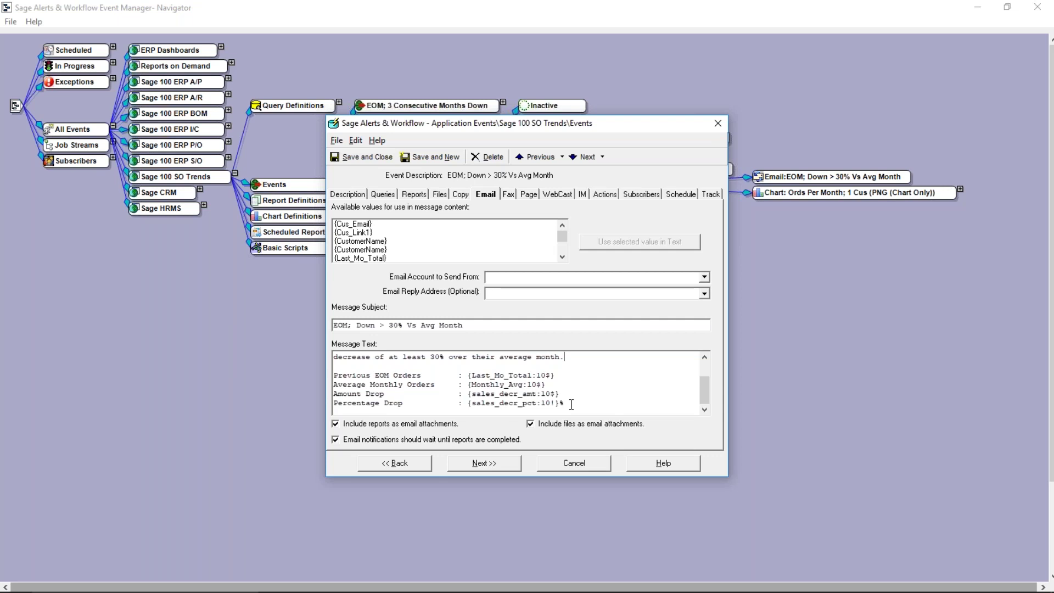
pyautogui.click(579, 465)
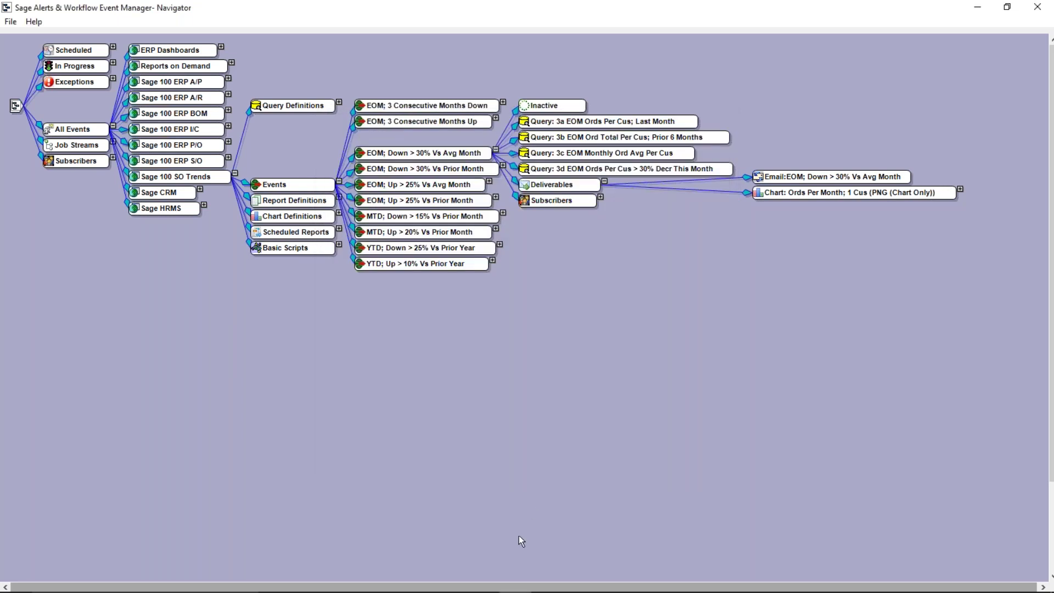
# - Switch to the saw_erp_2018_cus_webinar presentation in PowerPoint
pyautogui.click(483, 580)
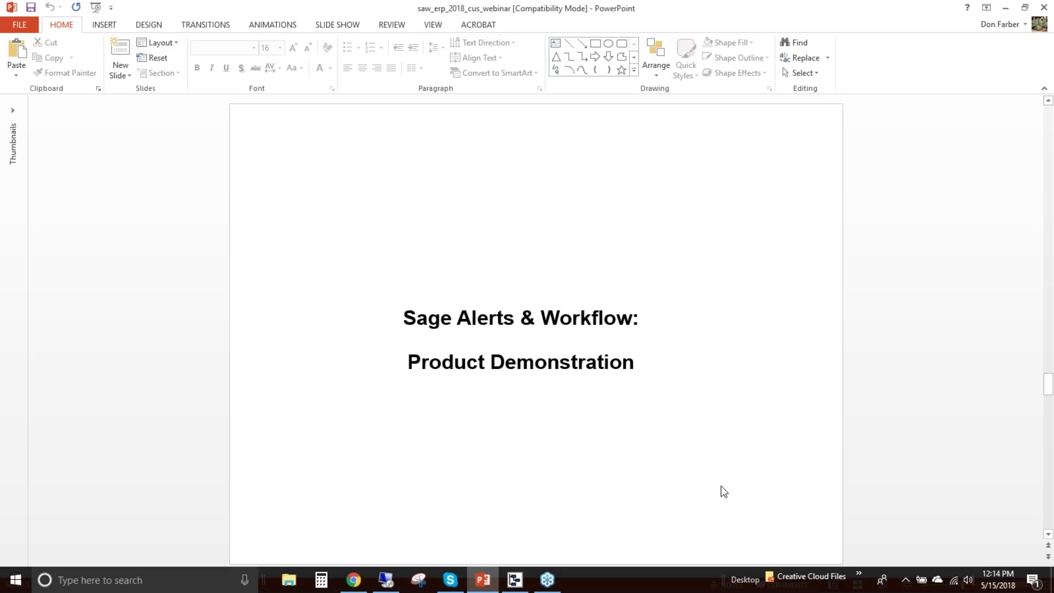